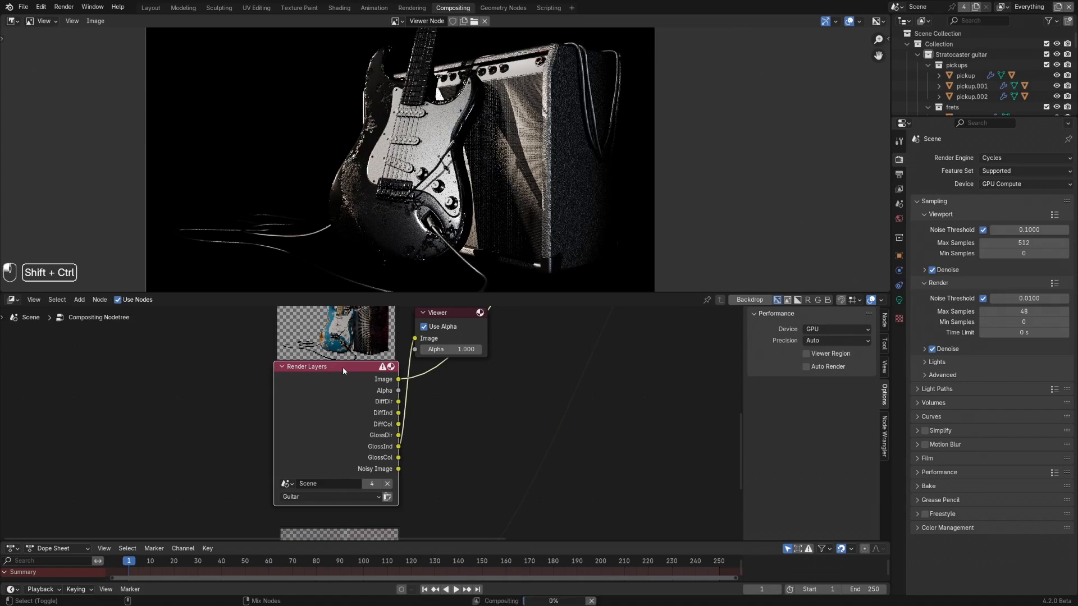
- Preview the glossy passes of the Guitar render layer one after another in the Viewer
left_click(343, 366, "ctrl+shift")
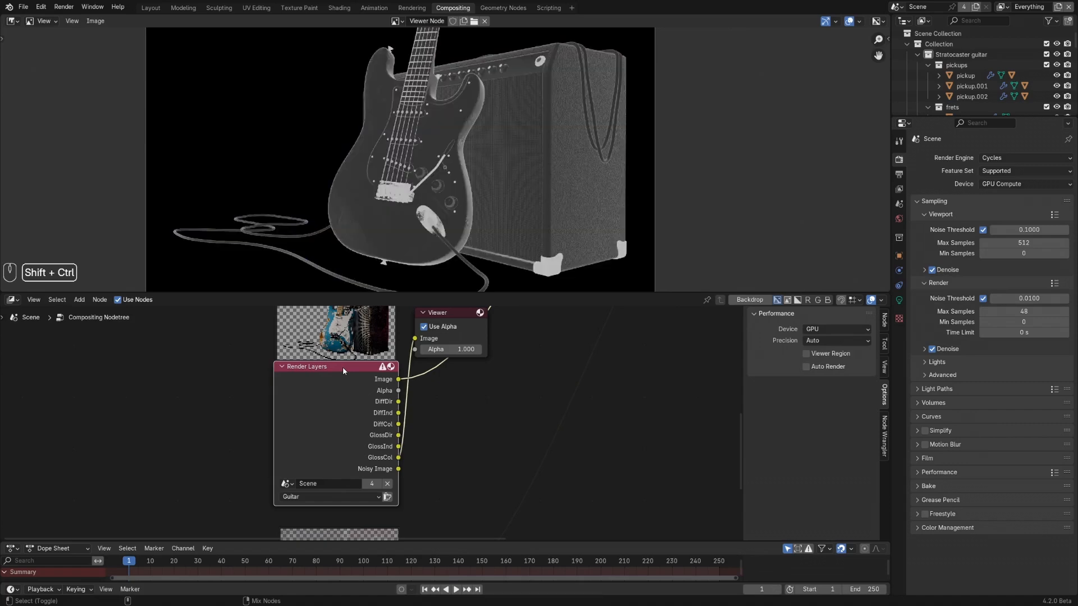
left_click(342, 366, "ctrl+shift")
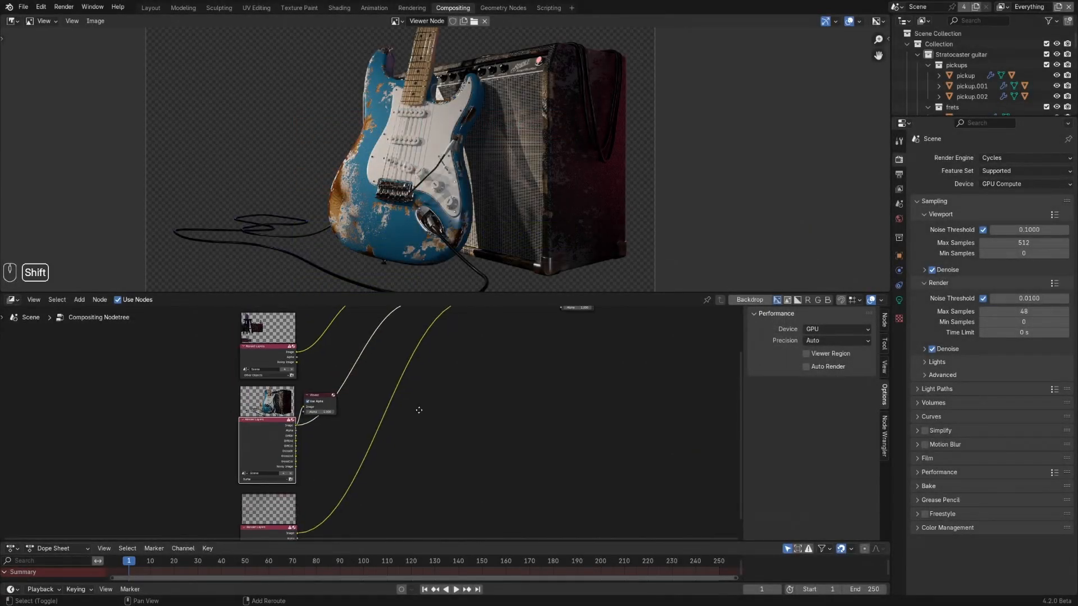
- Spread out the lower render layer nodes and move the Viewer away from the Guitar render layer to free space between them
middle_click_drag(419, 410, 358, 505, "shift")
left_click_drag(342, 340, 552, 441)
left_click_drag(424, 368, 547, 365)
middle_click_drag(383, 426, 435, 328, "shift")
middle_click_drag(352, 456, 400, 408, "shift")
left_click_drag(312, 479, 296, 499)
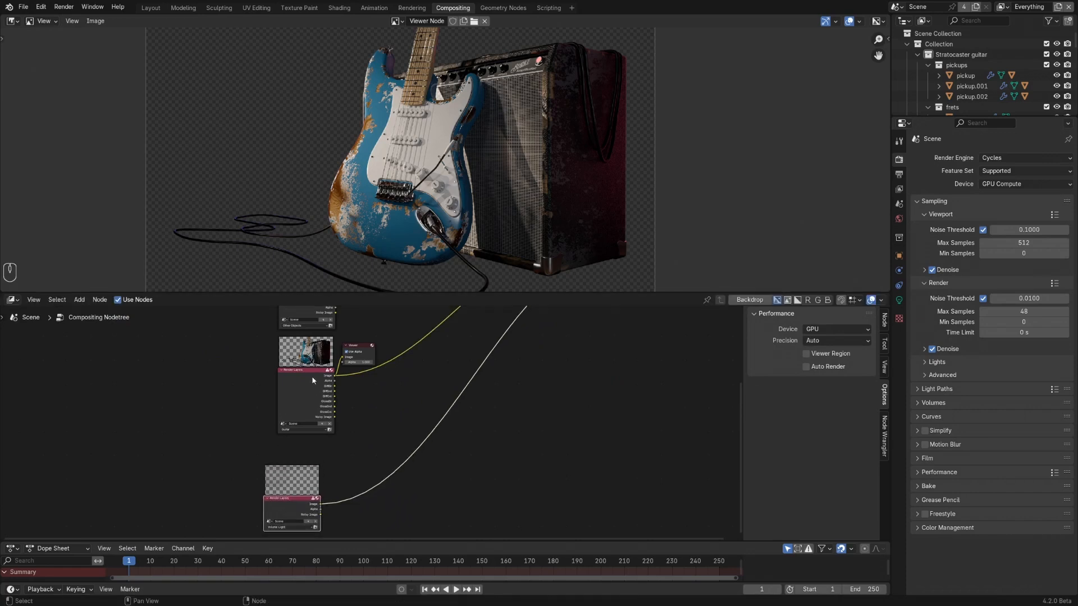
left_click_drag(311, 375, 288, 376)
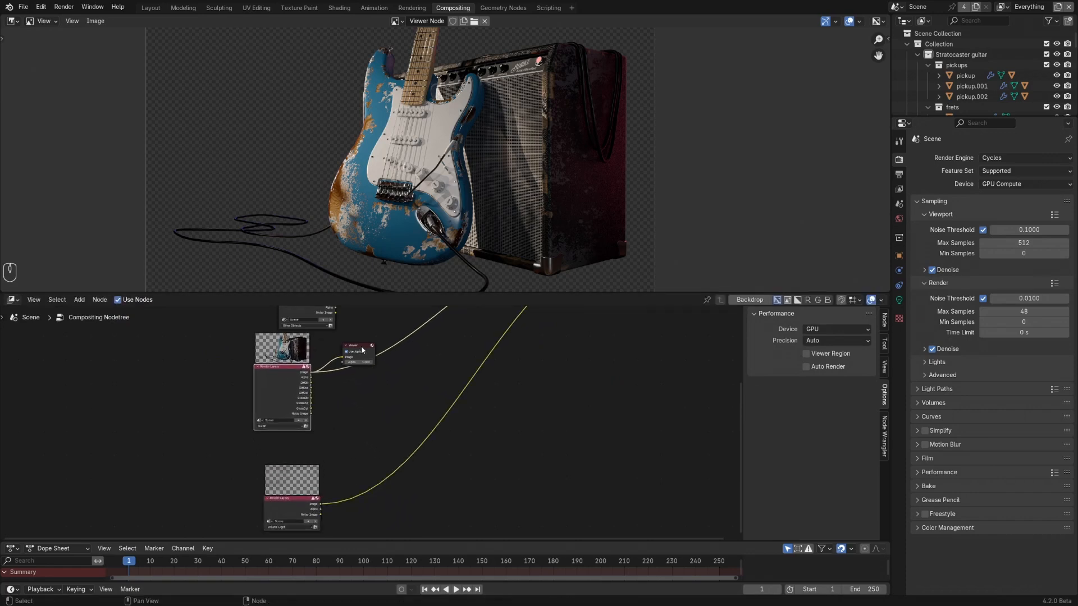
left_click_drag(362, 351, 488, 340)
scroll(348, 385, "up", 3)
- Add a Mix Color node beside the Guitar render layer and set its blending mode to Add
key("shift+a")
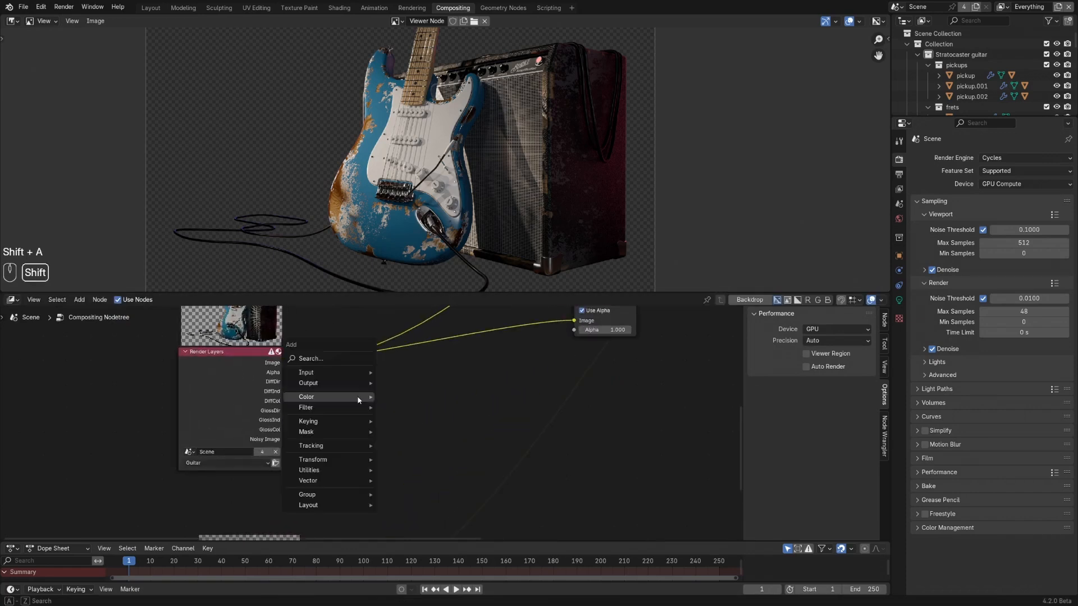
mouse_move(358, 396)
mouse_move(427, 410)
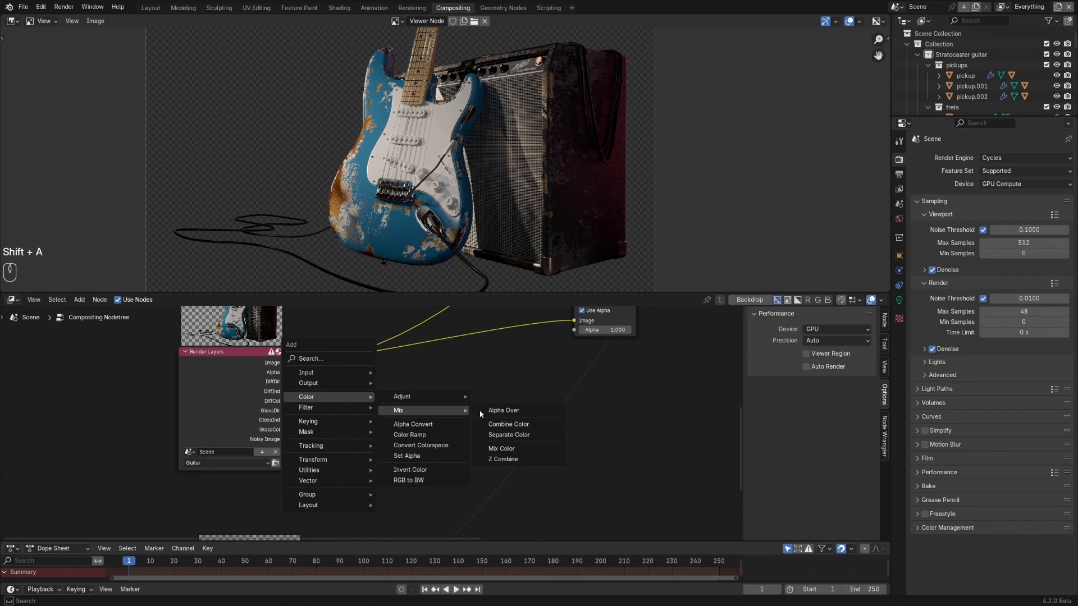
left_click(505, 446)
left_click(389, 368)
scroll(396, 407, "up", 2)
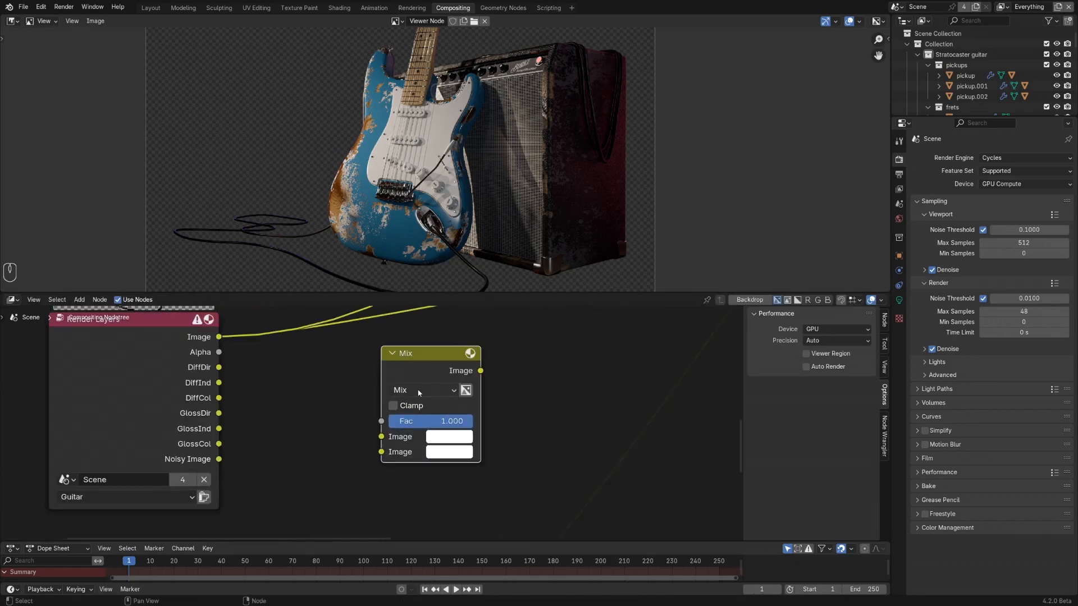
left_click(400, 391)
left_click(402, 543)
- Connect the Guitar layer's DiffDir and DiffInd passes to the Add node's image inputs and preview the node in the Viewer
left_click_drag(218, 367, 381, 452)
left_click(410, 372, "ctrl+shift")
scroll(410, 372, "down", 3)
middle_click_drag(410, 372, 455, 450, "shift")
left_click_drag(462, 441, 422, 383)
scroll(422, 383, "up", 1)
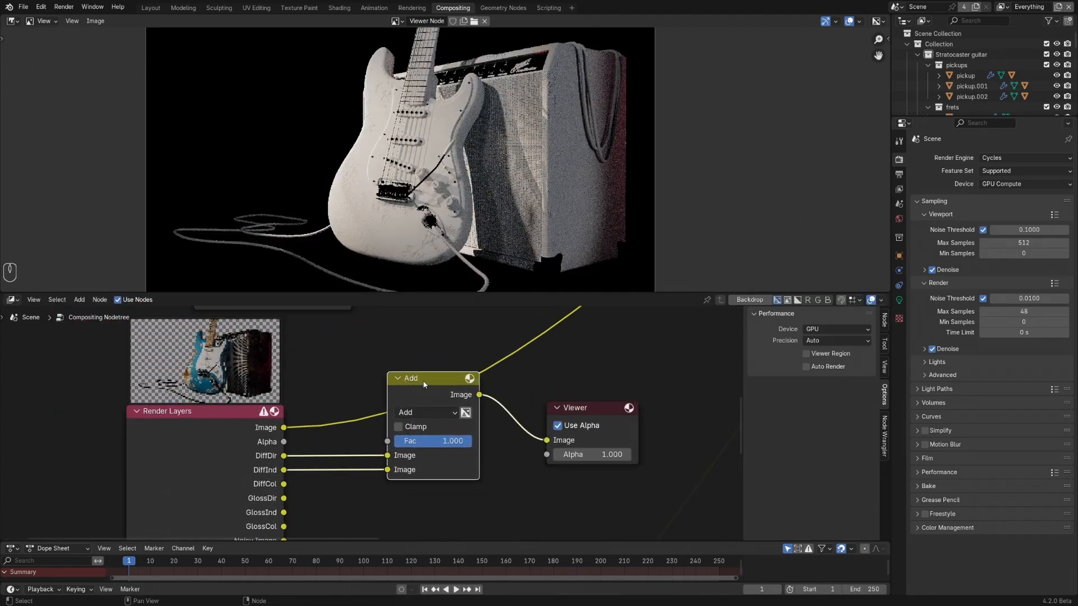
- Toggle muting on the Add node to compare the image with and without the indirect diffuse light
key("m")
key("m")
key("m")
key("m")
scroll(418, 379, "down", 1)
- Make room before the Viewer, duplicate the Add node and set the copy's blending mode to Multiply
left_click_drag(529, 389, 612, 383)
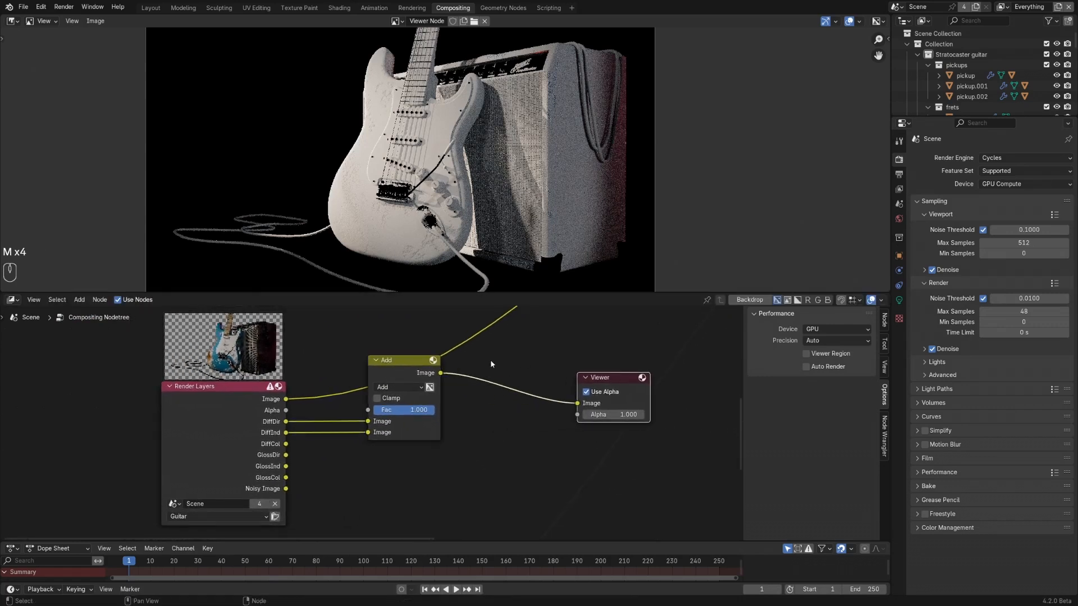
left_click(403, 364)
key("shift+d")
left_click(489, 431)
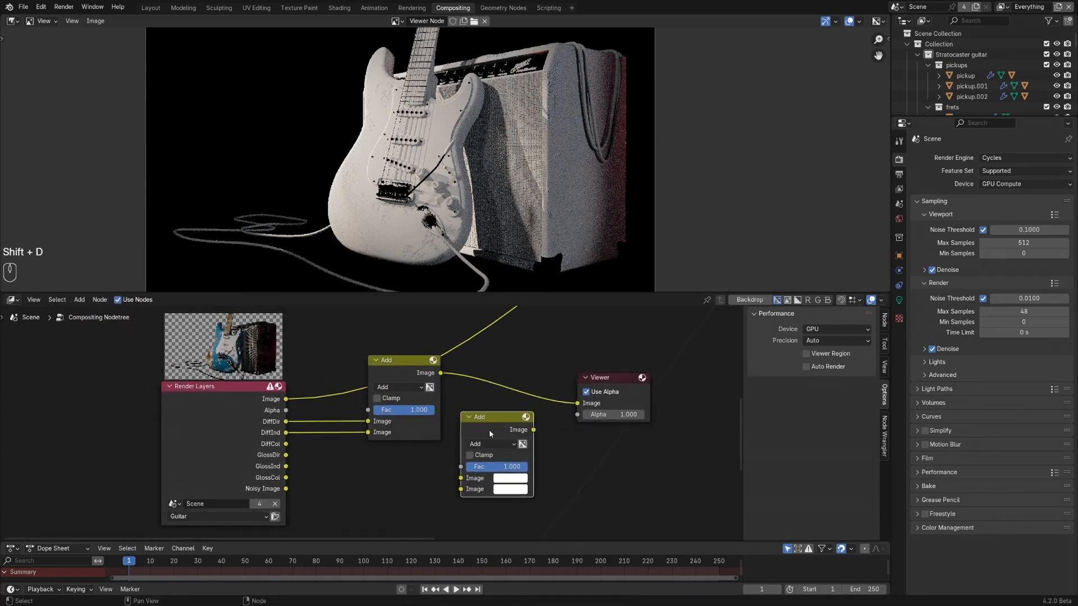
left_click(488, 444)
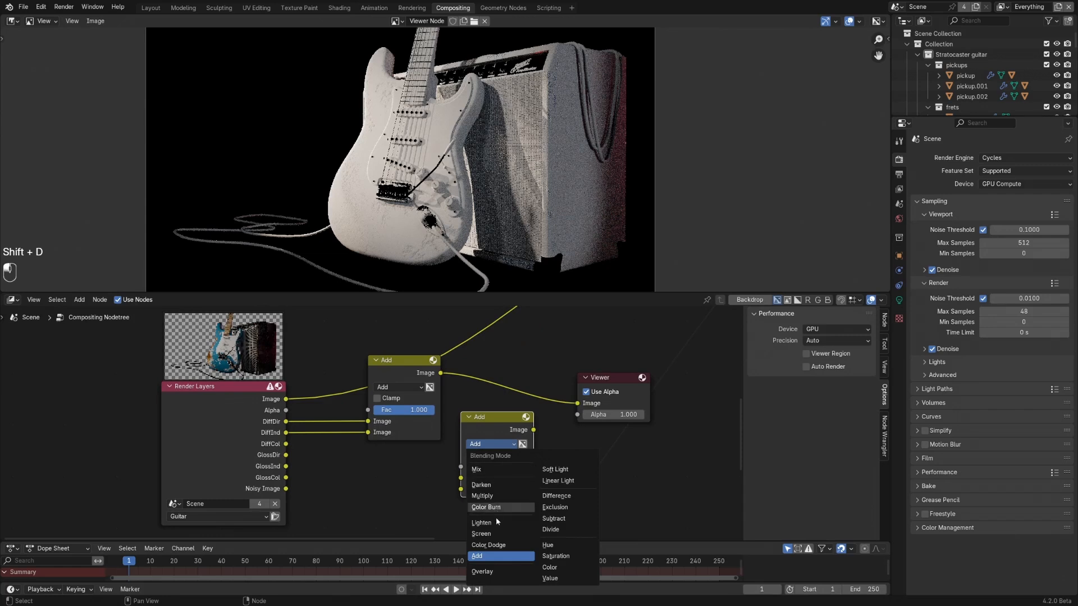
left_click(482, 495)
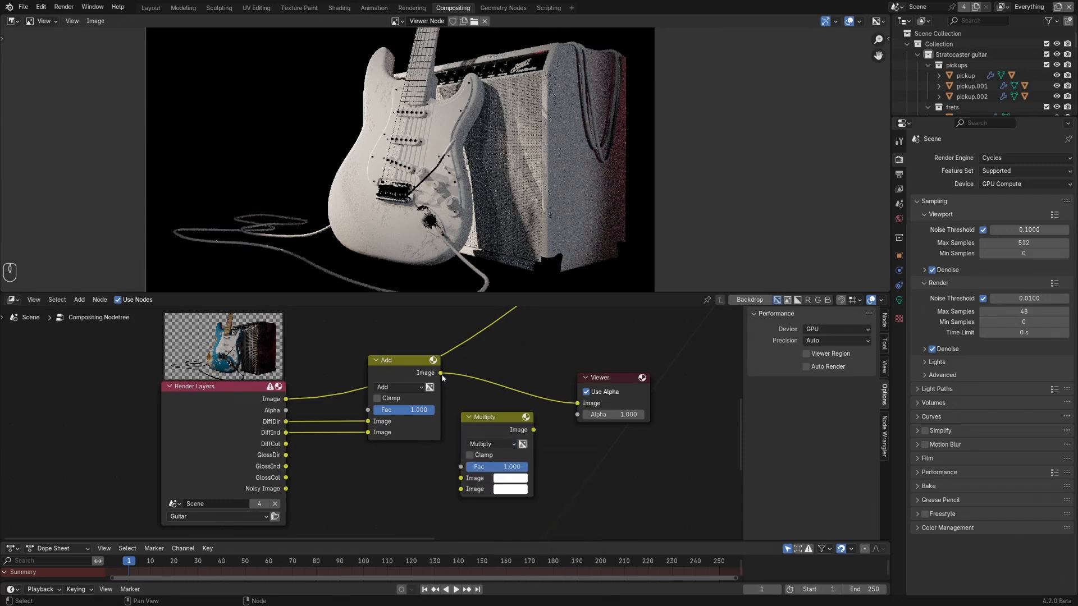
- Feed the Add node's output and the DiffCol pass into the Multiply node and preview it in the Viewer
left_click_drag(440, 373, 445, 441)
left_click_drag(451, 484, 458, 478)
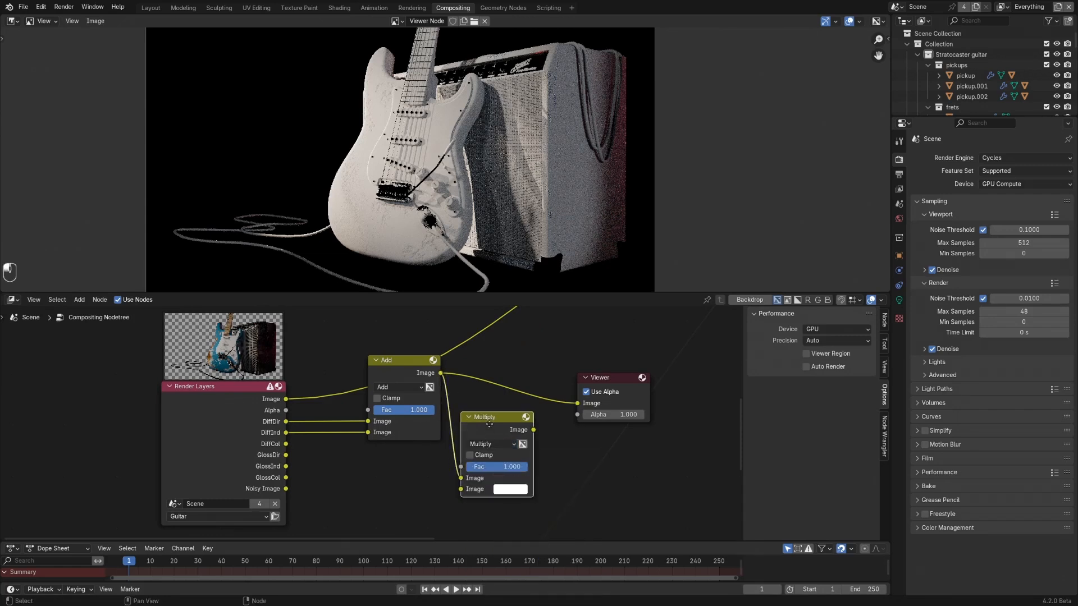
left_click_drag(488, 423, 496, 418)
left_click_drag(286, 445, 469, 484)
left_click(503, 413, "ctrl+shift")
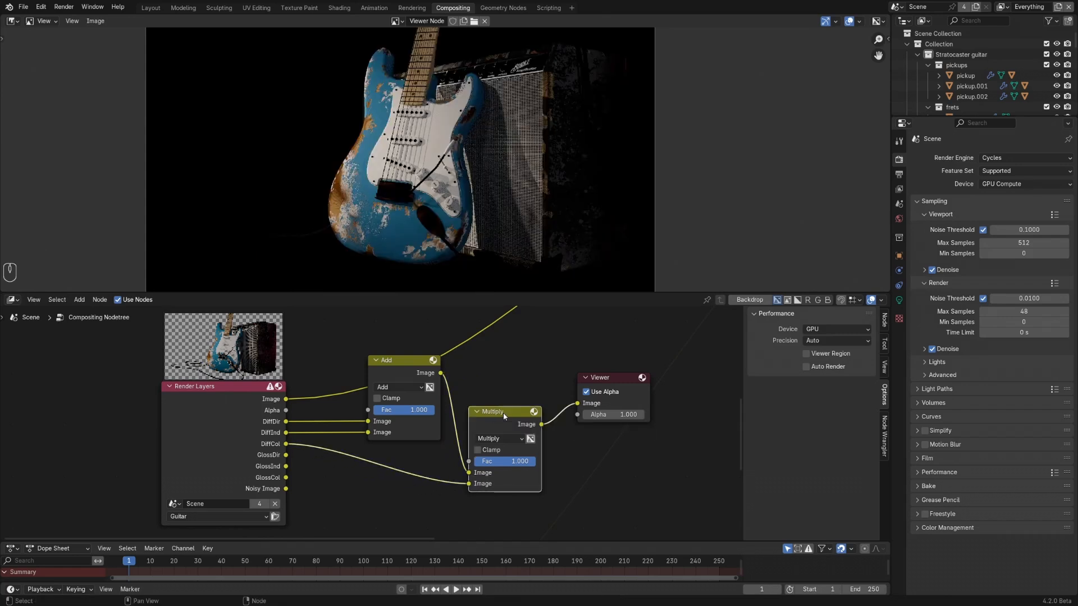
- Line up the Add and Multiply nodes side by side and inspect the combined diffuse result up close
left_click_drag(503, 413, 532, 358)
middle_click_drag(467, 409, 425, 417, "shift")
left_click_drag(370, 375, 378, 377)
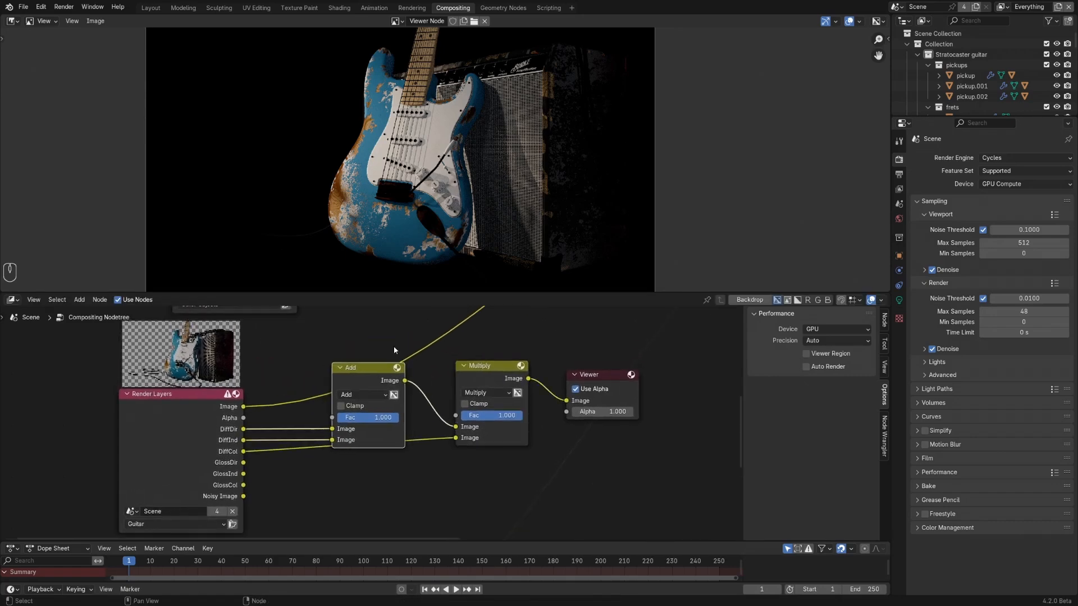
scroll(424, 223, "up", 5)
scroll(423, 223, "down", 3)
middle_click_drag(446, 178, 458, 227, "shift")
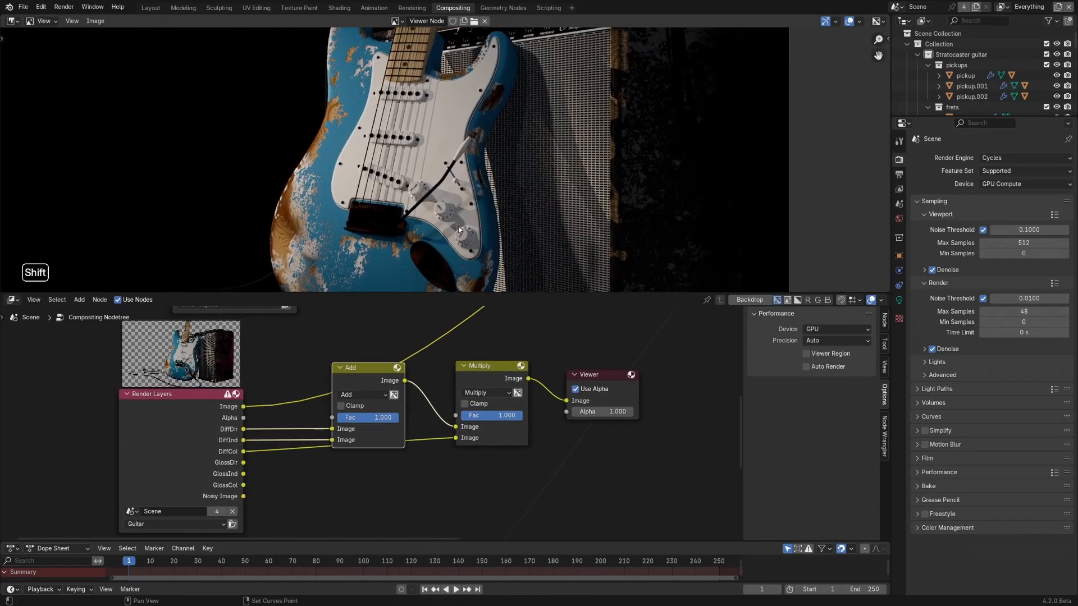
scroll(405, 462, "down", 2)
- Move the Viewer farther away and join the Add and Multiply nodes in a frame
middle_click_drag(461, 450, 402, 432, "shift")
left_click_drag(487, 382, 526, 385)
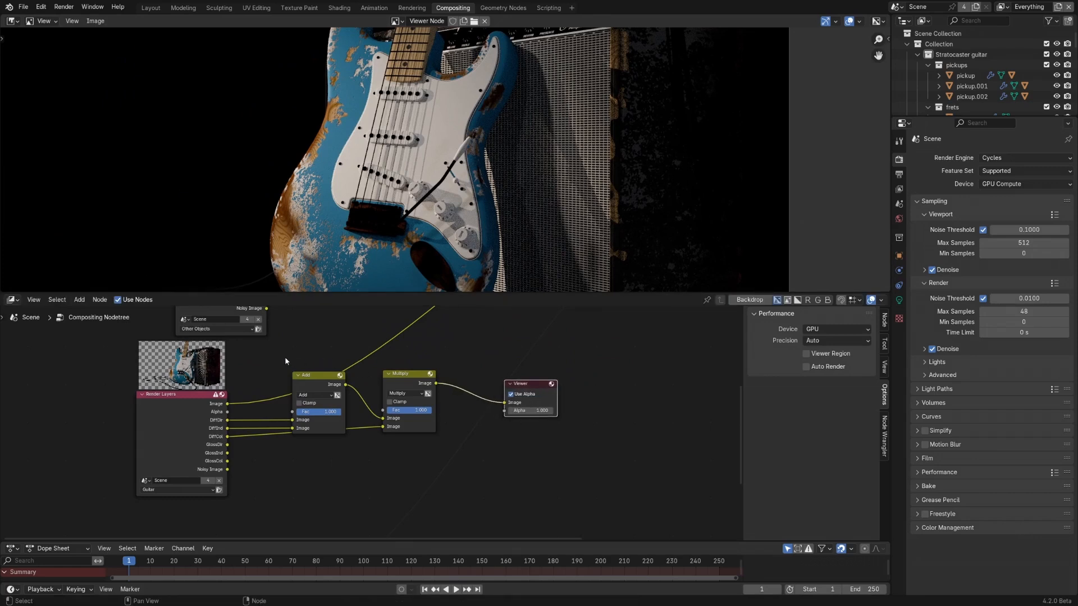
left_click_drag(285, 361, 477, 446)
key("ctrl+j")
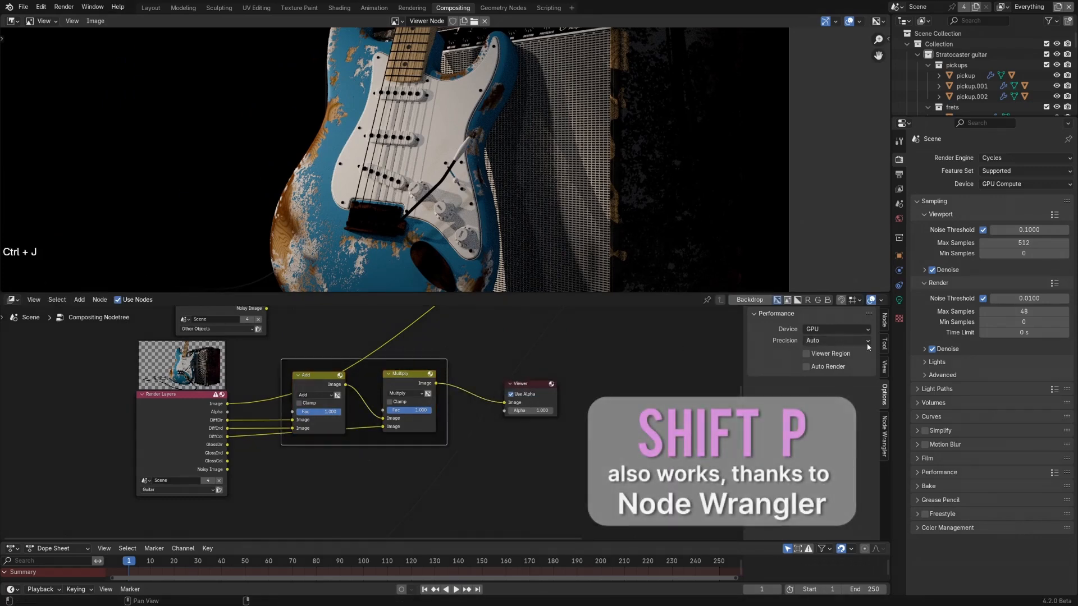
- Label the new frame "Guitar - Diffuse"
left_click(885, 320)
left_click(822, 361)
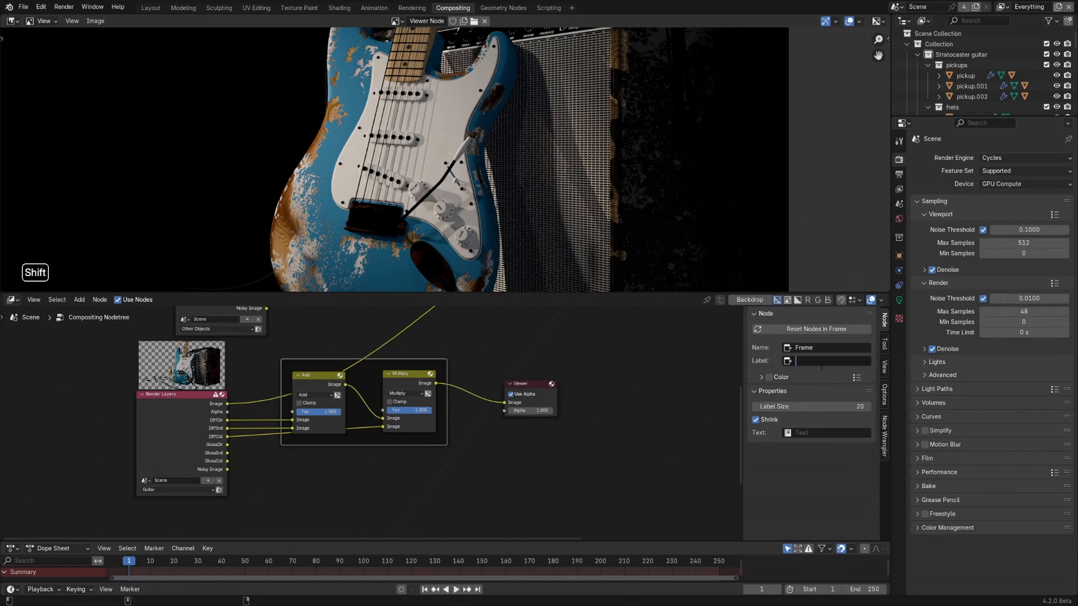
type("Guitar - Diffu")
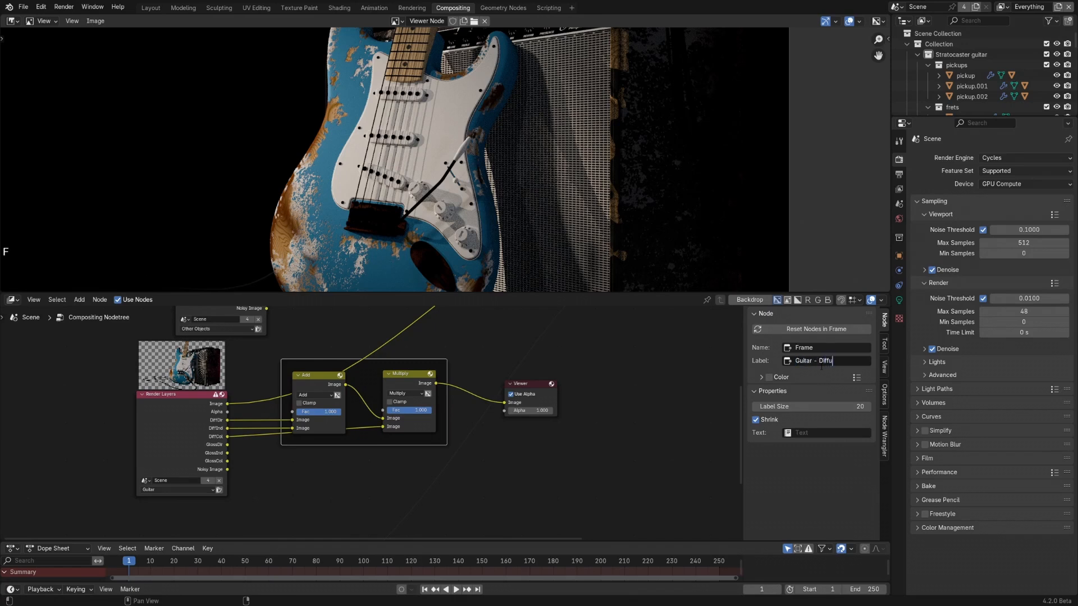
type("se")
key("Return")
- Enable a custom colour for the Guitar - Diffuse frame and make it green with hue 0.406 and saturation 0.398
left_click(768, 377)
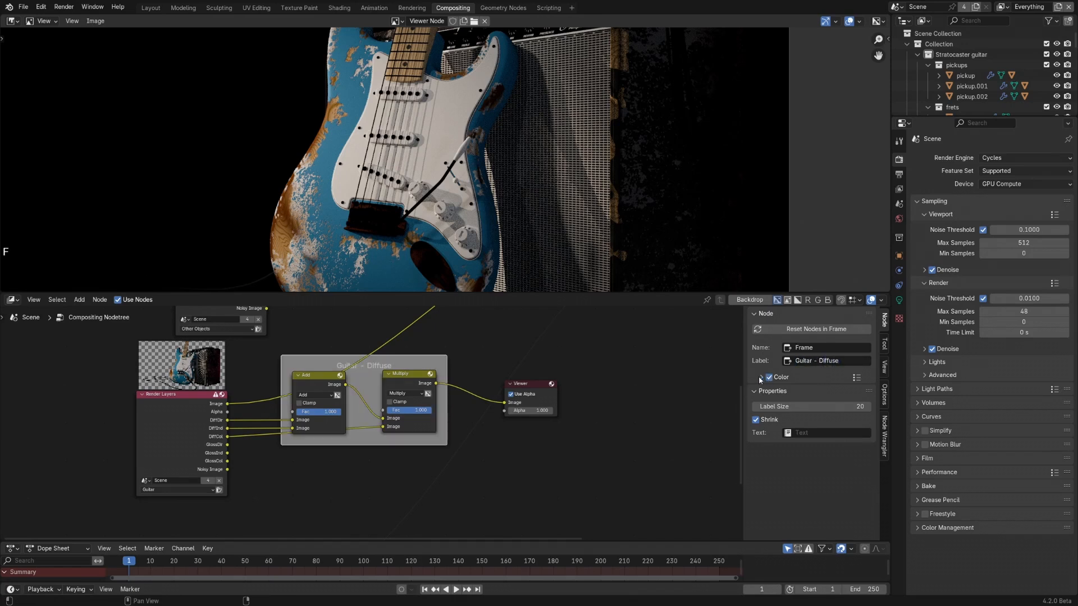
left_click(761, 378)
left_click(794, 393)
left_click(799, 274)
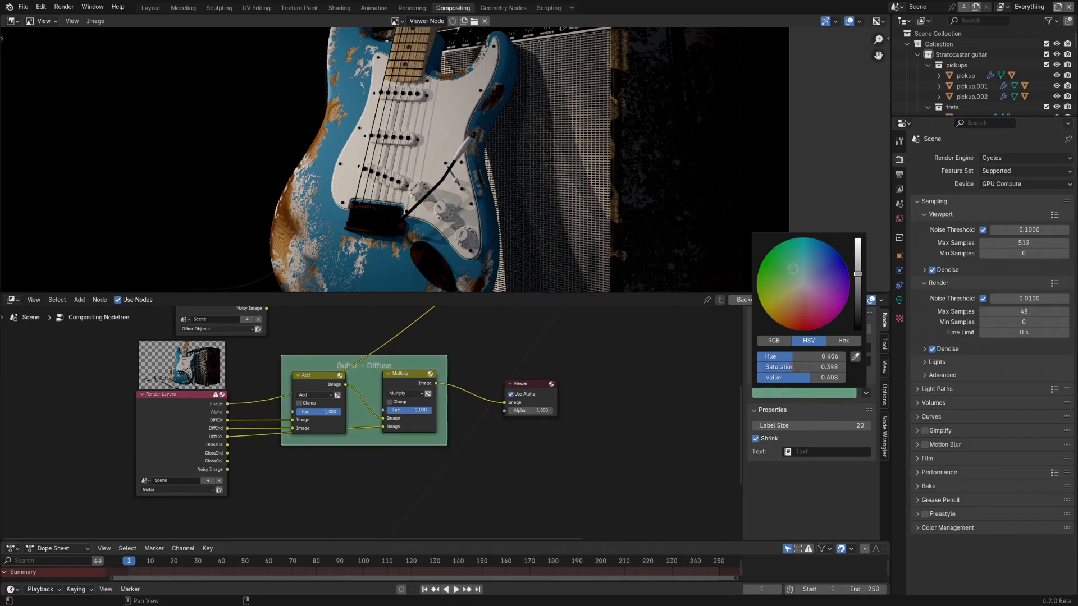
- Duplicate the Guitar - Diffuse frame with its nodes and place the copy directly below the original
middle_click_drag(324, 452, 352, 424, "shift")
middle_click_drag(403, 332, 394, 392, "shift")
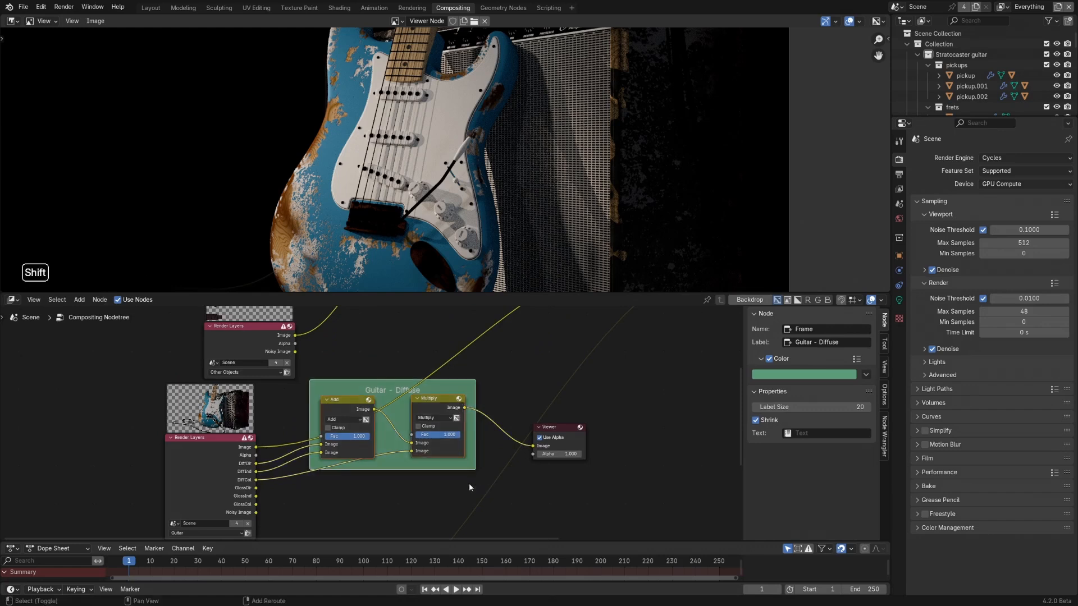
middle_click_drag(397, 467, 388, 395, "shift")
key("shift+d")
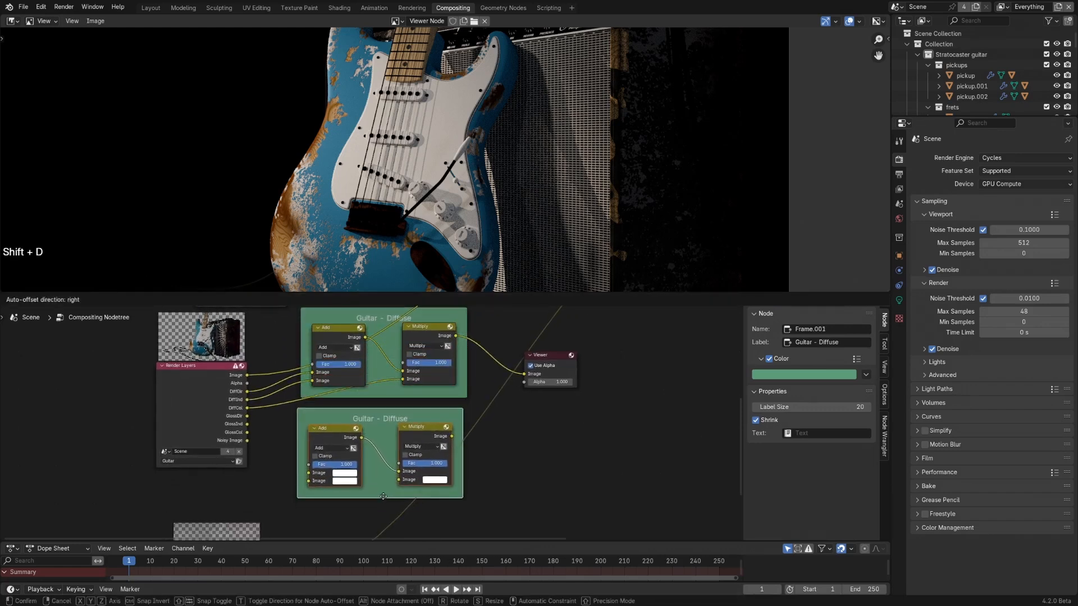
left_click(387, 498)
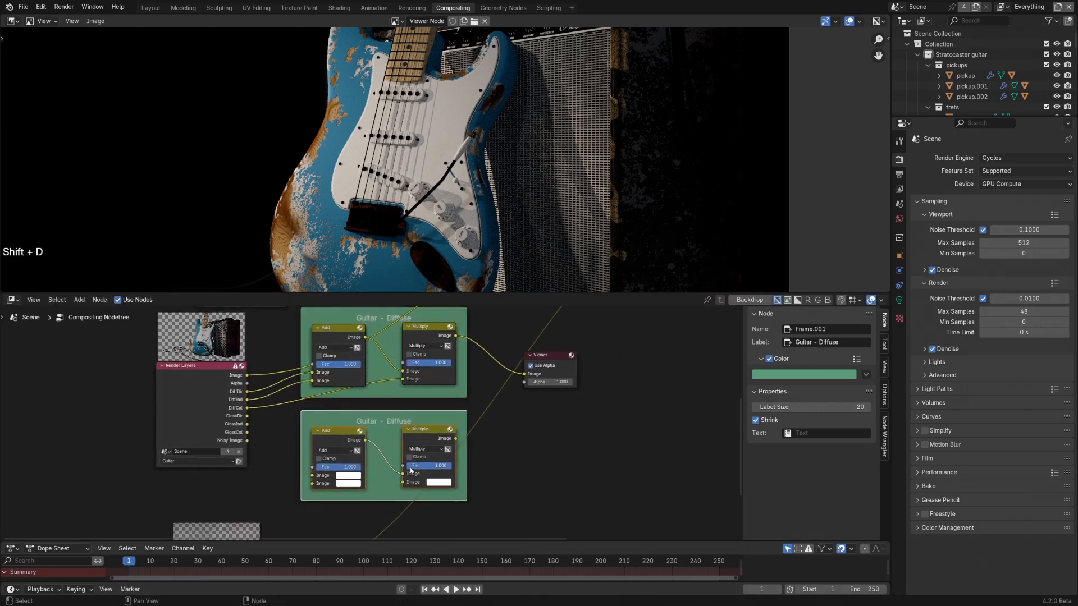
- Relabel the duplicated frame "Guitar - Glossy" and colour it blue with hue 0.598 and saturation 0.383
left_click(391, 413)
left_click(832, 361)
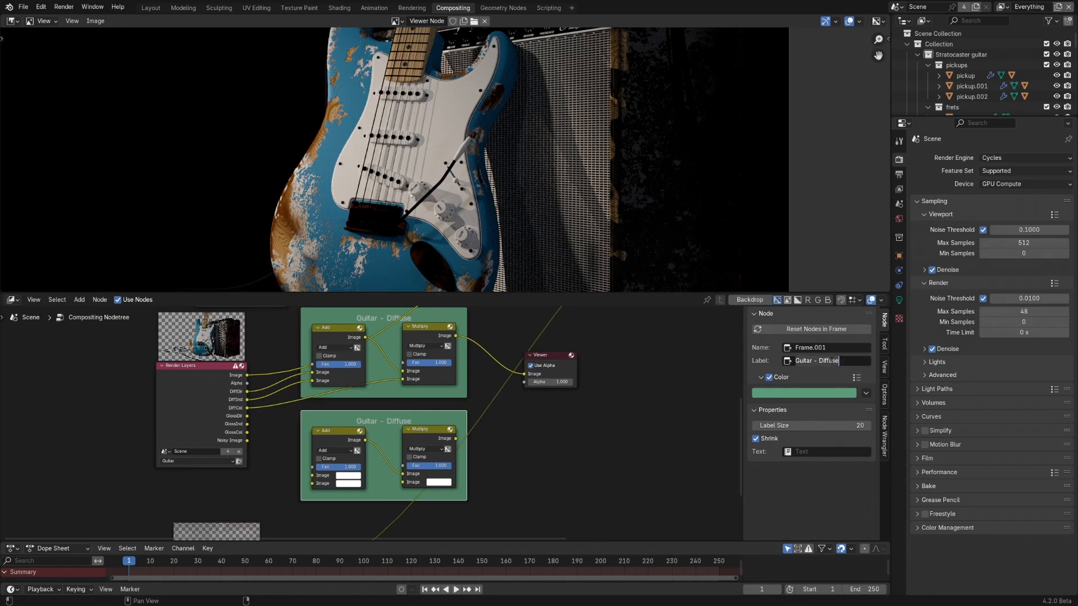
key("BackSpace")
key("BackSpace")
key("BackSpace")
key("BackSpace")
key("BackSpace")
key("BackSpace")
key("BackSpace")
type("Glossy")
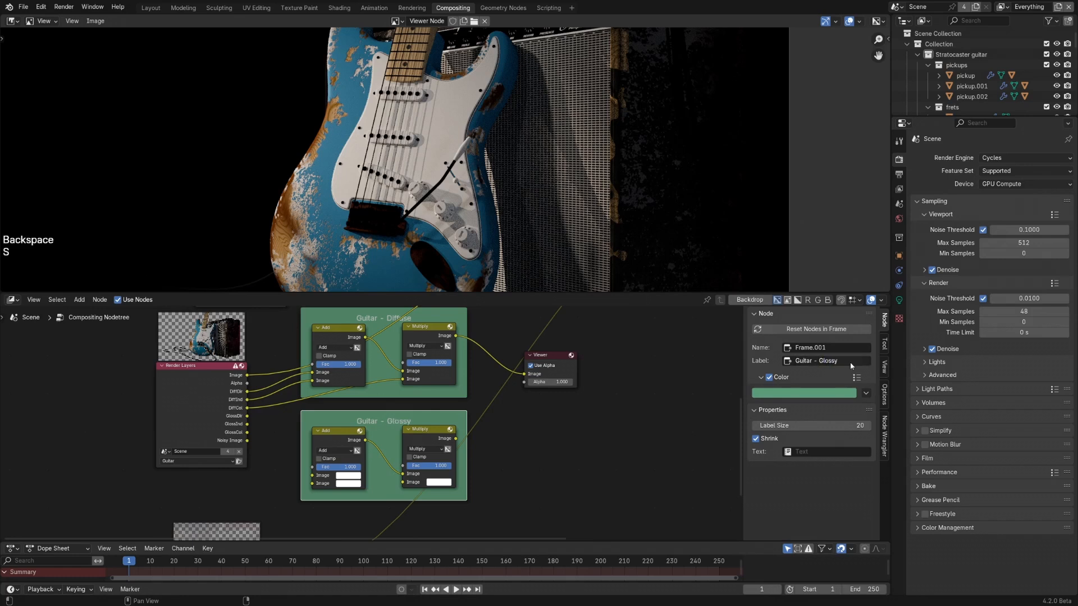
left_click(814, 393)
left_click_drag(824, 281, 814, 270)
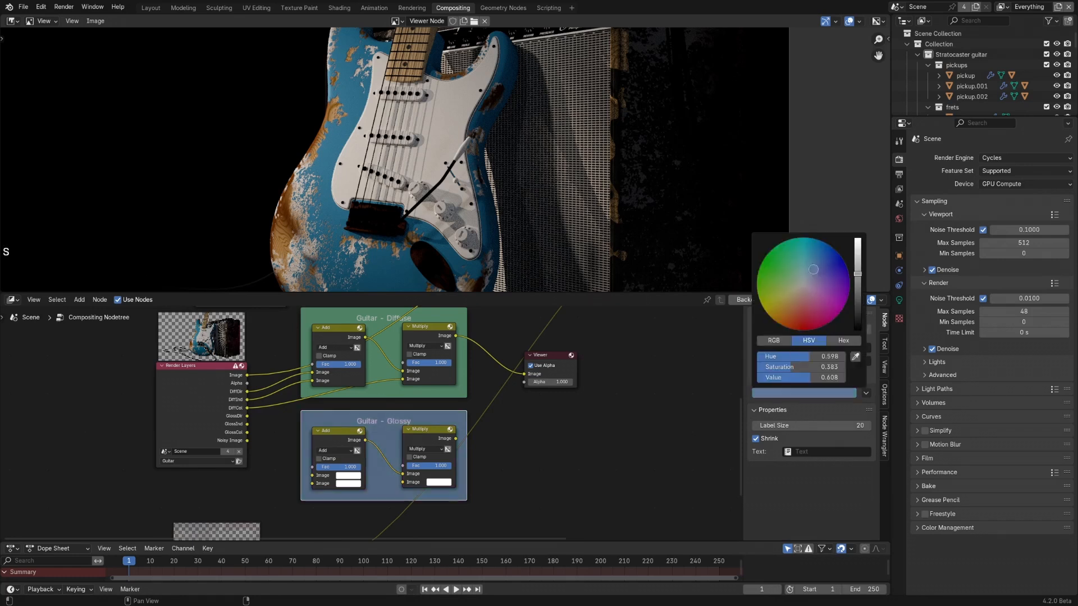
- Connect GlossDir and GlossInd to the glossy frame's Add node and GlossCol to its Multiply node
left_click_drag(247, 416, 312, 483)
left_click_drag(248, 424, 312, 484)
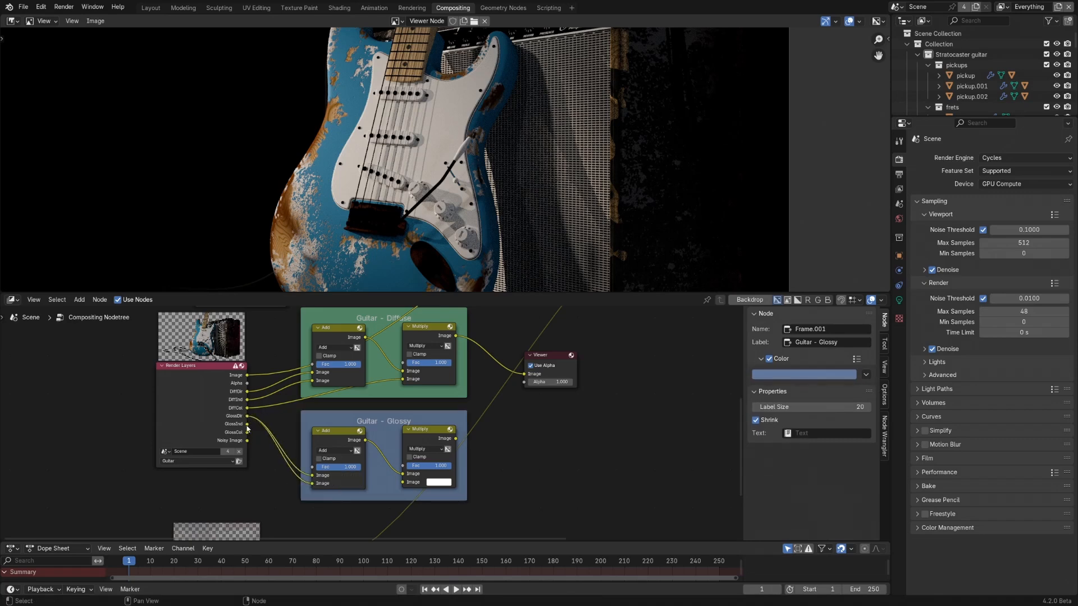
left_click(238, 436)
- Preview the glossy frame's Add node in the Viewer and toggle its muting to compare the indirect glossy light
left_click(343, 435)
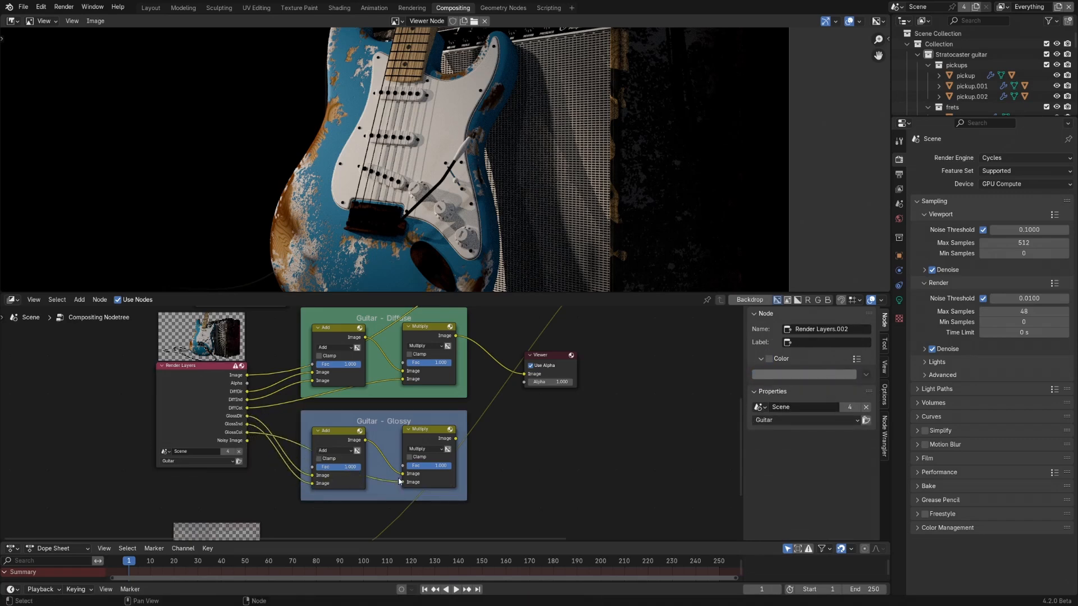
left_click(344, 435, "ctrl+shift")
key("m")
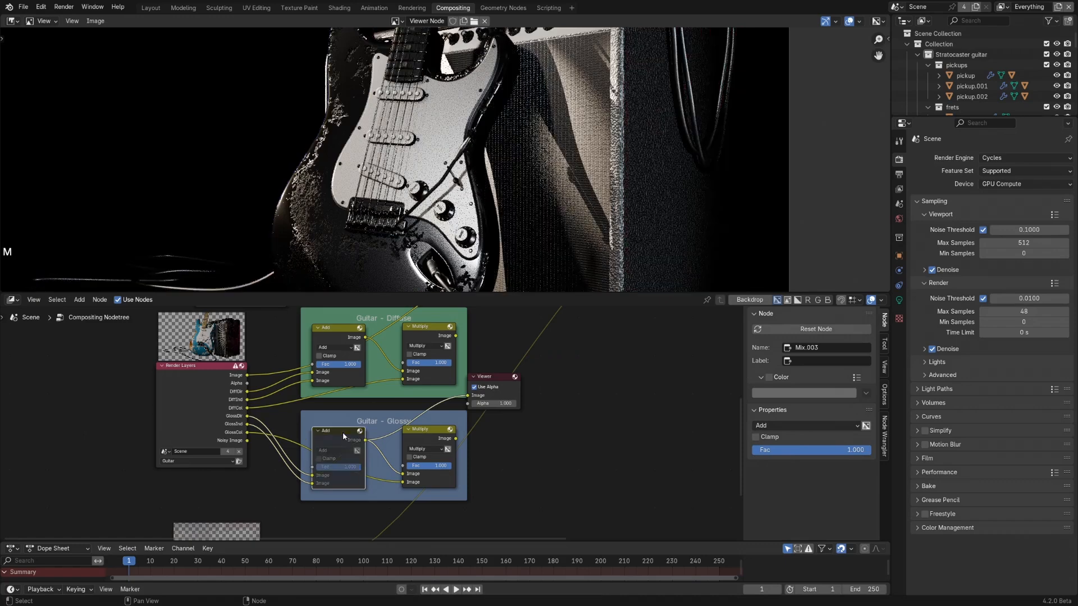
key("m")
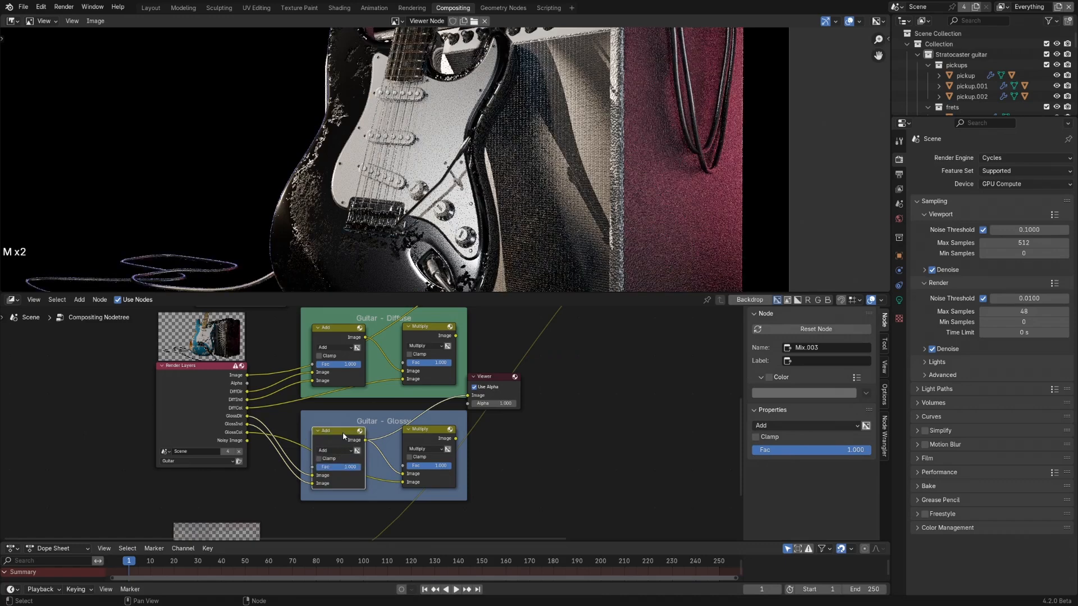
- Preview the glossy frame's Multiply node in the Viewer and move the Viewer well clear of both frames
left_click(416, 436, "ctrl+shift")
left_click_drag(505, 376, 591, 388)
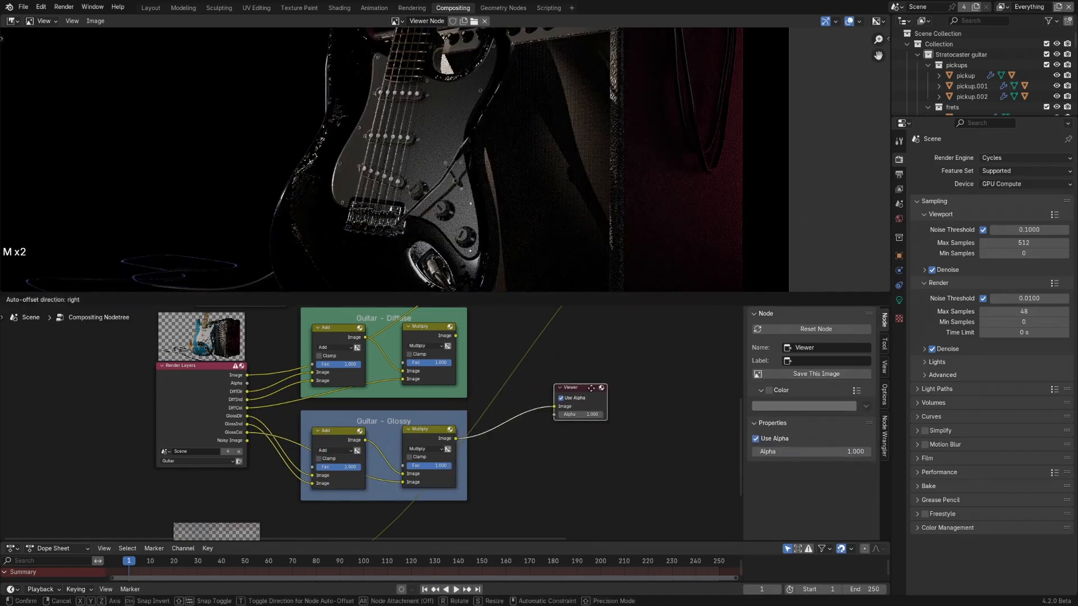
scroll(421, 428, "down", 2)
middle_click_drag(421, 427, 349, 458, "shift")
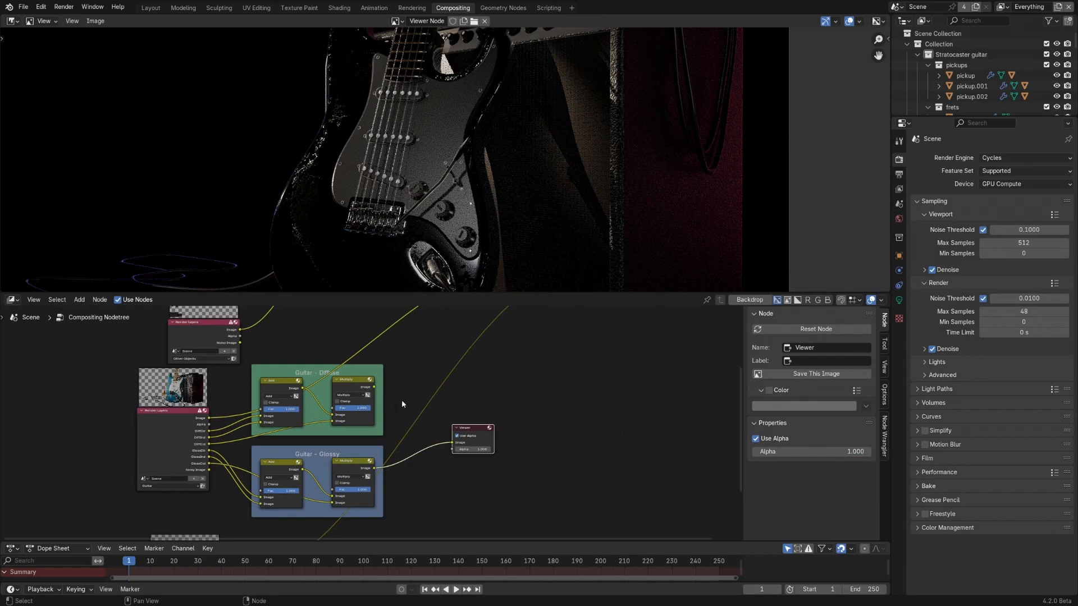
left_click_drag(476, 430, 584, 415)
left_click(453, 431)
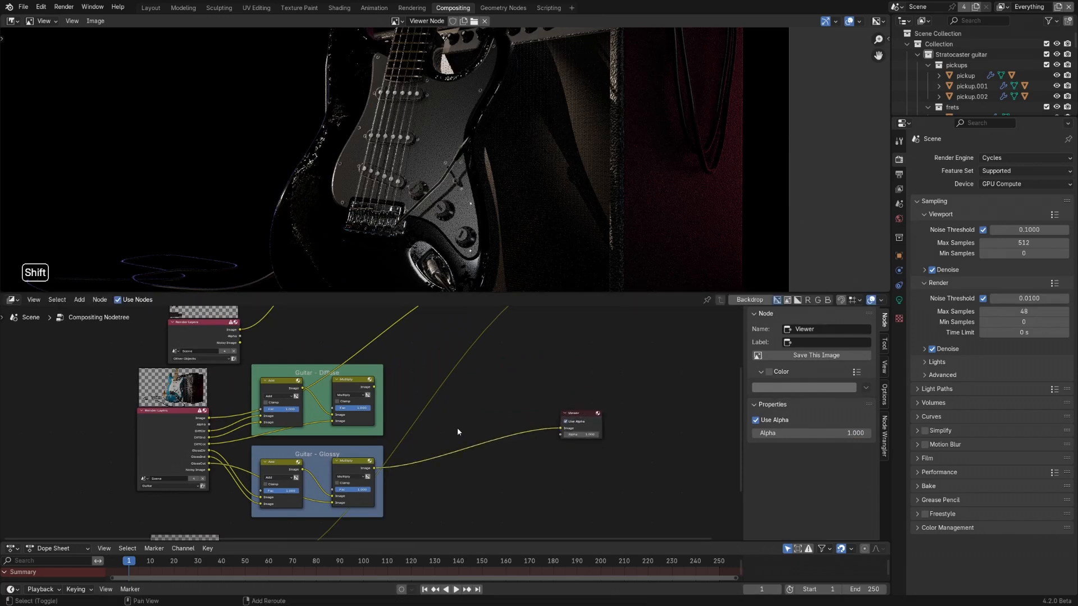
- Add a Mix Color node beyond the two guitar frames and set its blending mode to Add
key("shift+a")
mouse_move(457, 428)
mouse_move(510, 442)
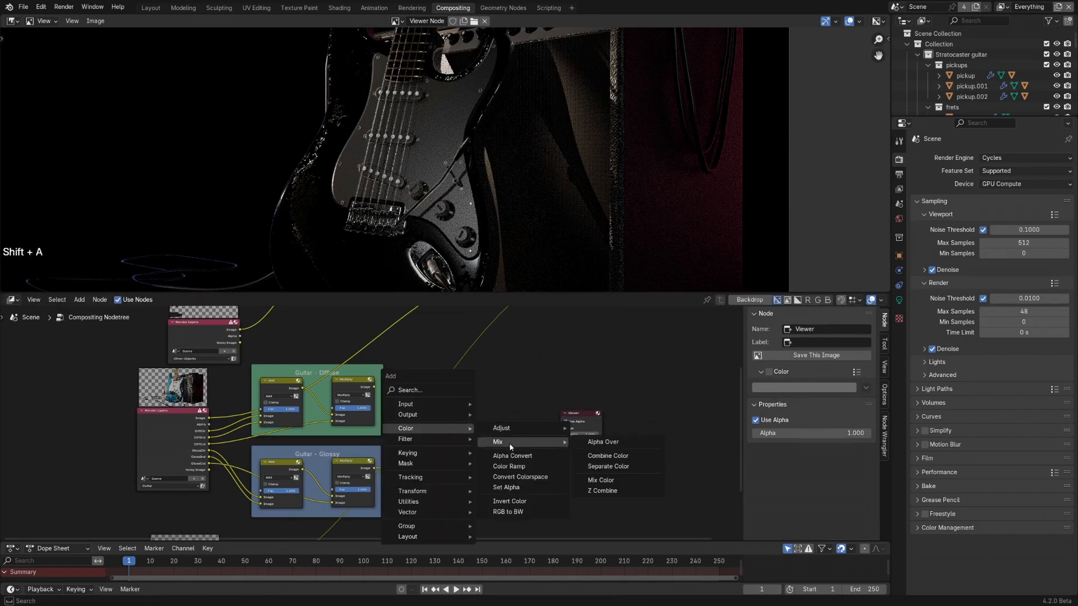
left_click(600, 480)
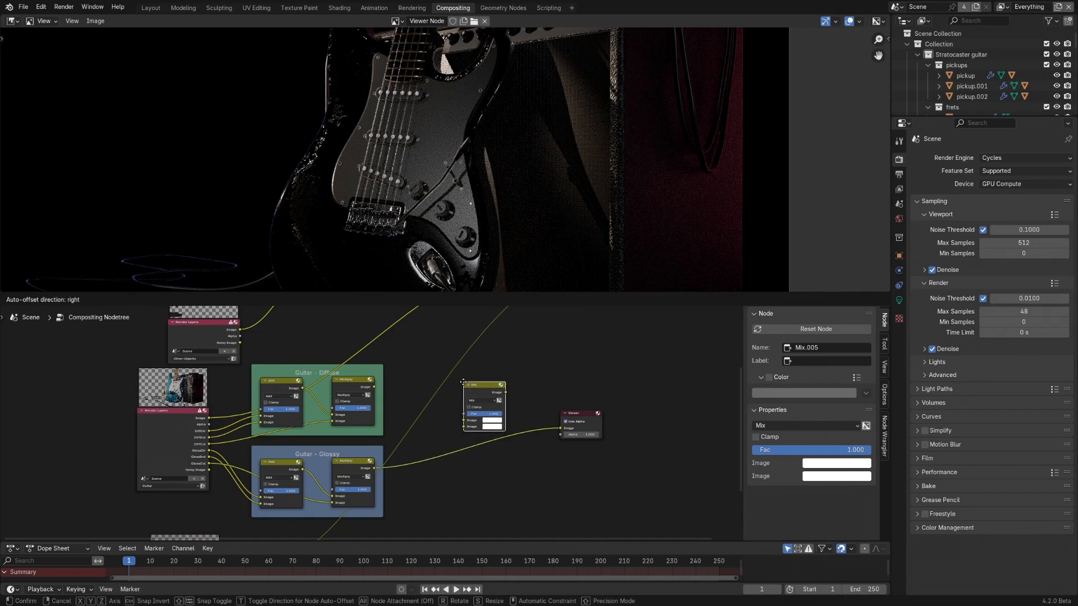
left_click(463, 383)
scroll(483, 399, "up", 2)
left_click(487, 402)
left_click(474, 505)
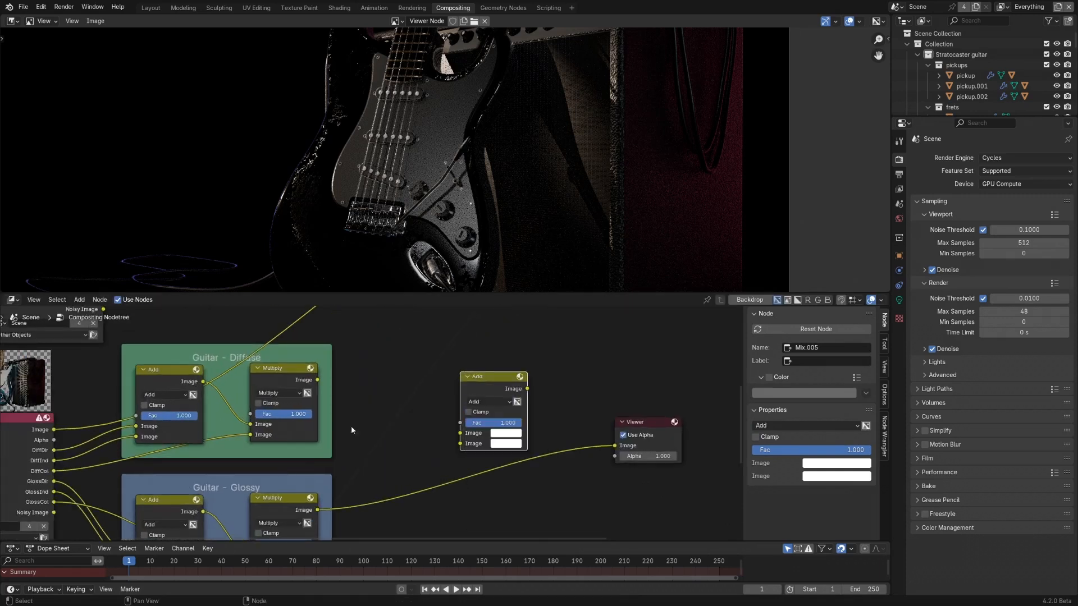
- Connect the diffuse and glossy Multiply outputs to the new Add node's Image inputs and preview the sum in the Viewer
left_click_drag(318, 380, 460, 433)
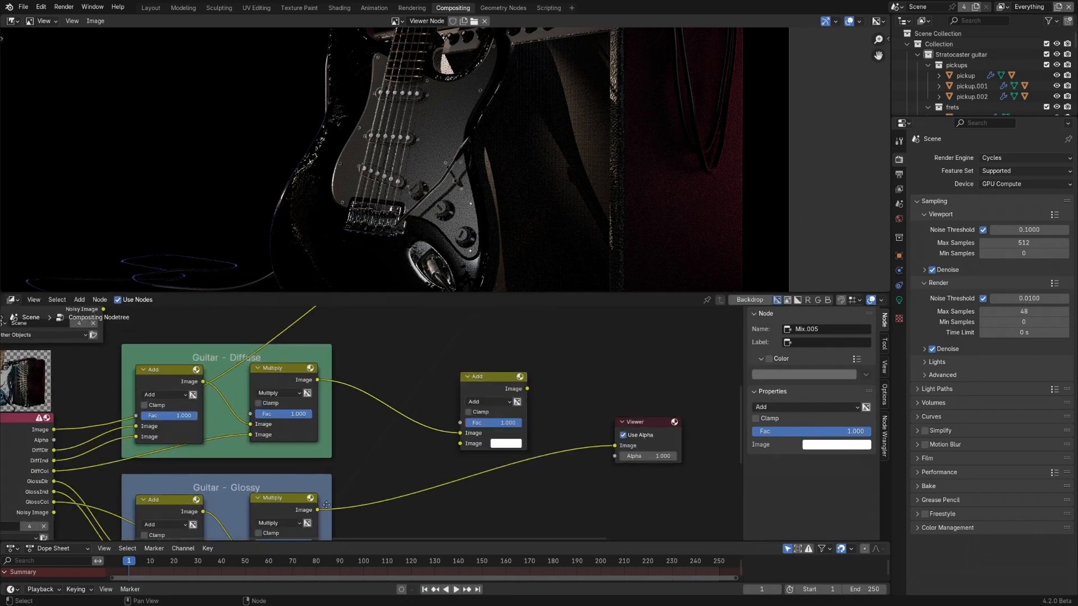
left_click_drag(317, 511, 460, 444)
left_click(463, 393, "ctrl+shift")
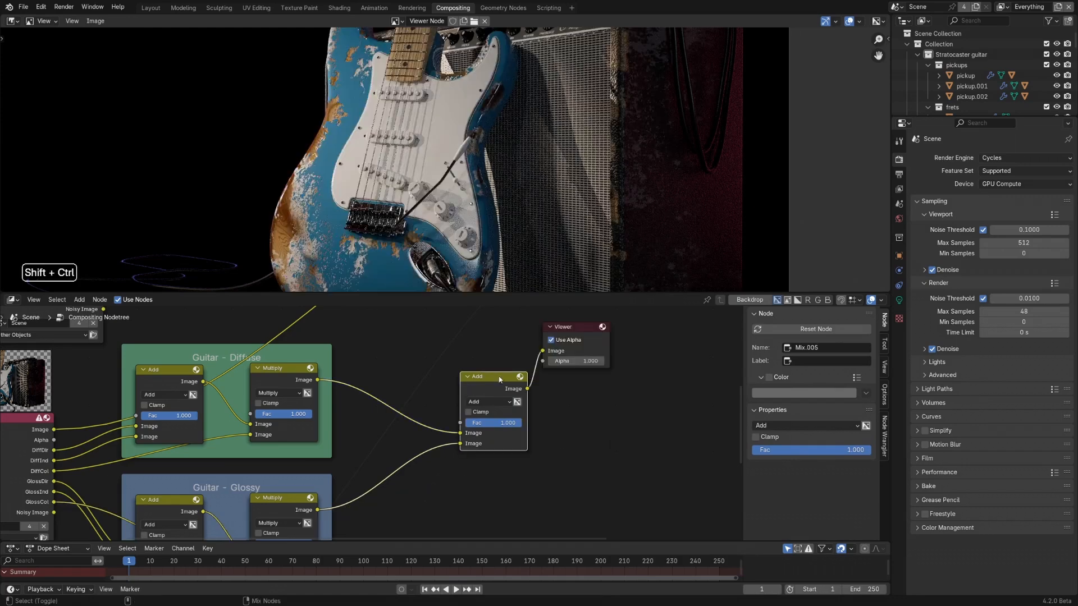
- Compare the original Guitar render layer image with the combined Add node in the Viewer
scroll(245, 428, "down", 2)
middle_click_drag(129, 427, 222, 432, "shift")
left_click(144, 430, "ctrl+shift")
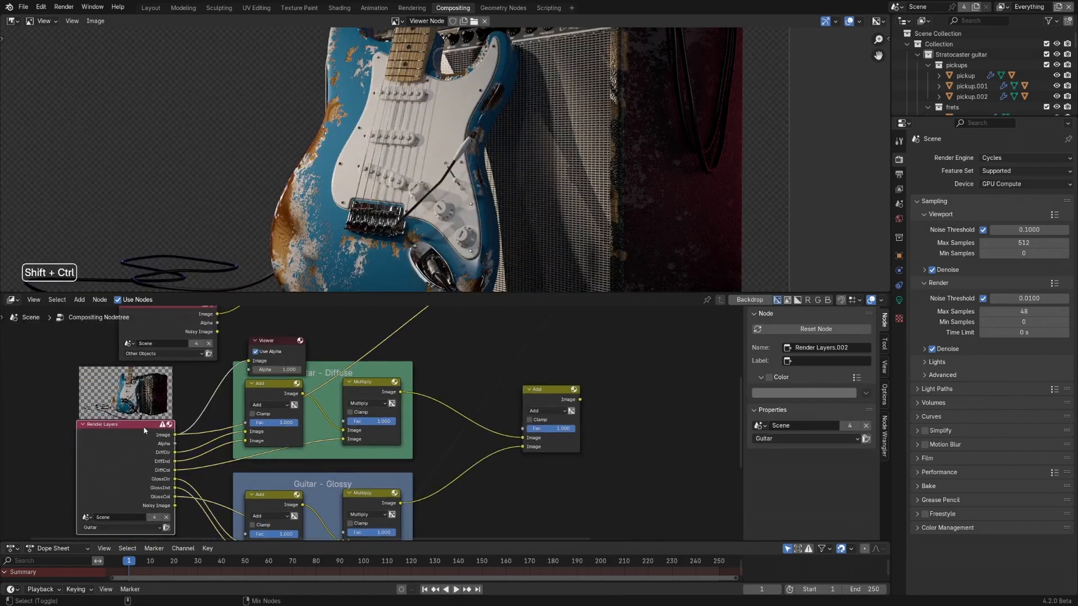
left_click(549, 401, "ctrl+shift")
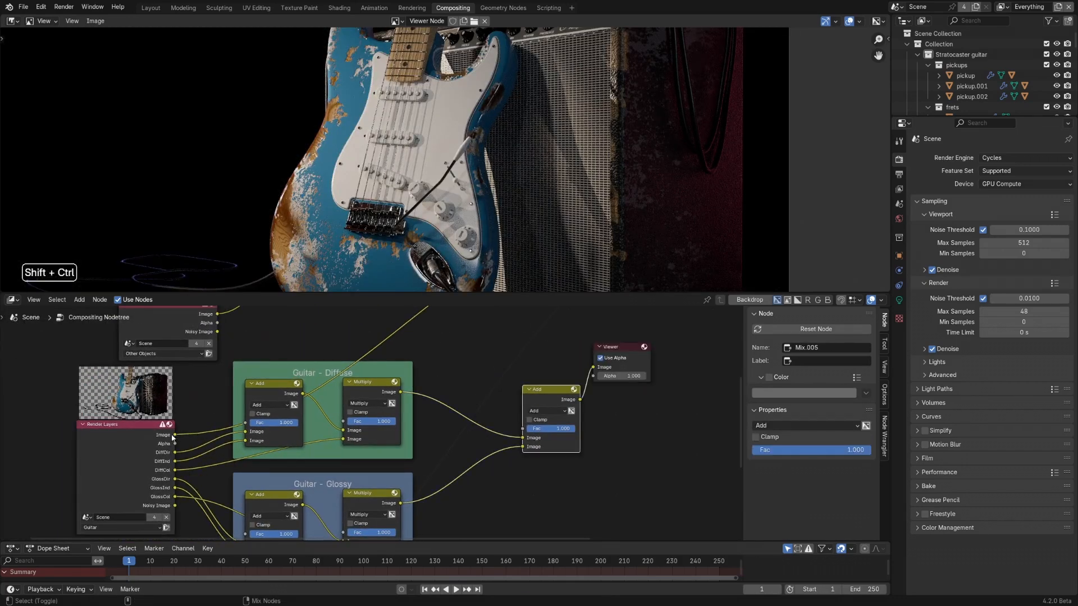
- Connect the combined guitar Add node to the second Alpha Over's lower Image input and preview that Alpha Over in the Viewer
scroll(512, 429, "down", 3)
middle_click_drag(555, 358, 416, 423, "shift")
left_click_drag(404, 482, 461, 344)
scroll(469, 395, "up", 5, "shift")
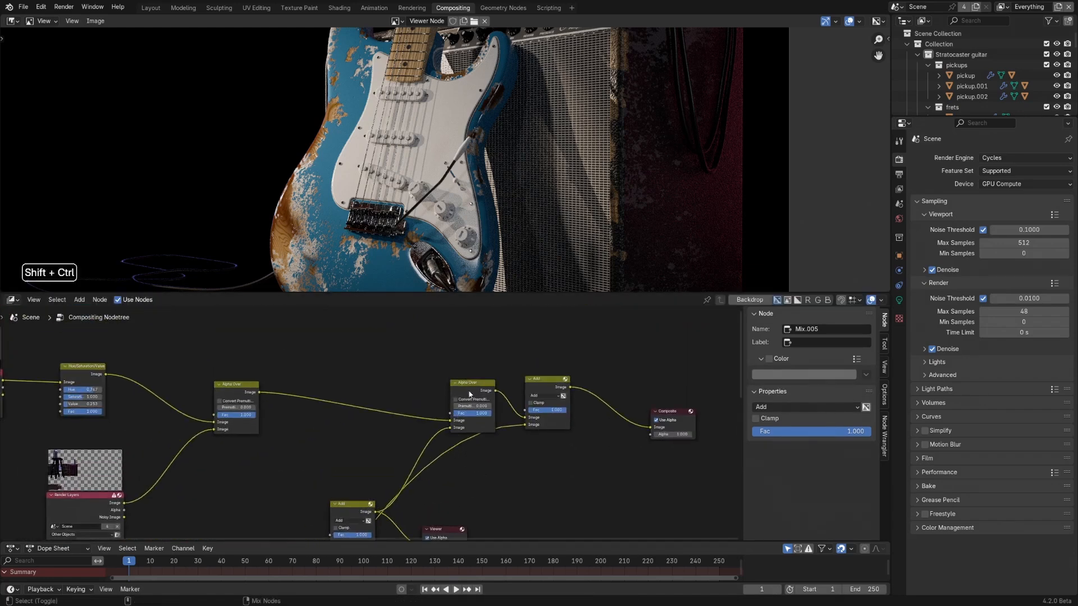
left_click(470, 384, "ctrl+shift")
scroll(368, 192, "down", 2)
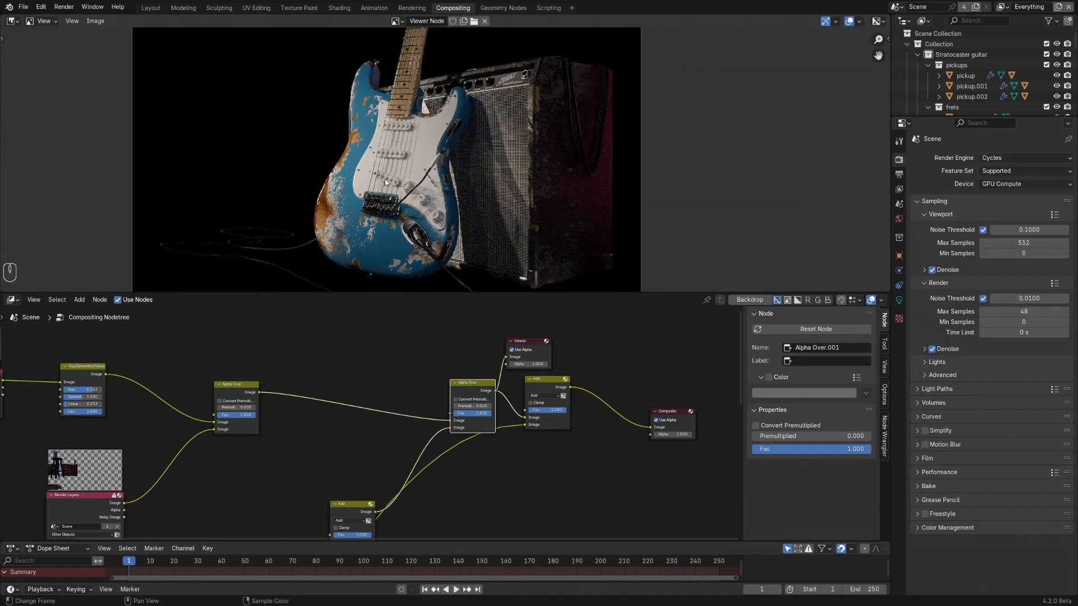
middle_click_drag(313, 154, 347, 152, "shift")
- Move the combining Add node down beside the two frames and cycle the Viewer through the Guitar layer's passes
middle_click_drag(383, 511, 451, 346, "shift")
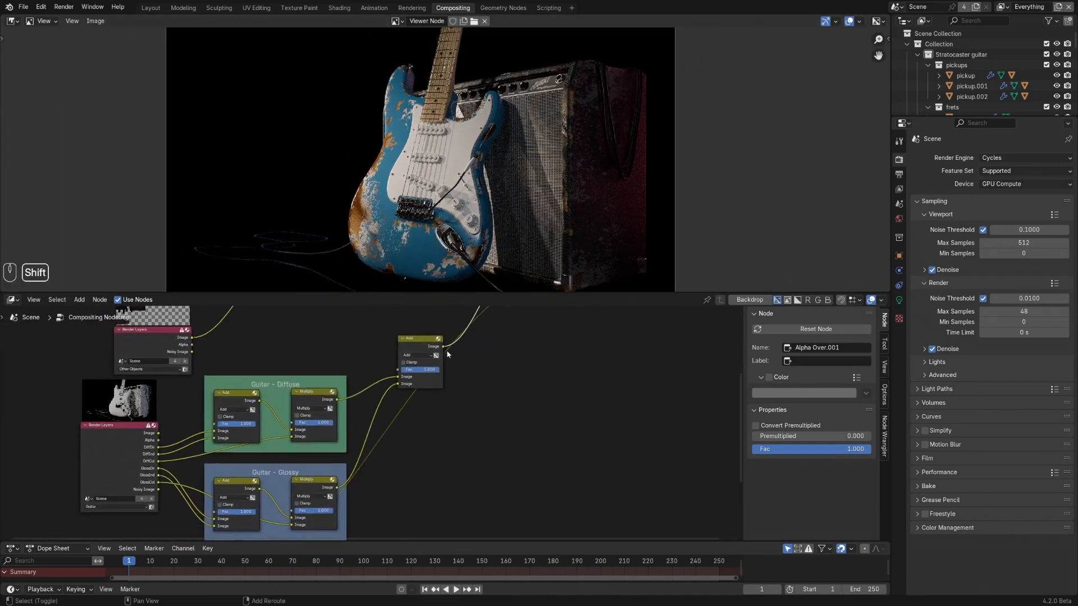
left_click_drag(415, 349, 409, 421)
left_click(130, 429, "ctrl+shift")
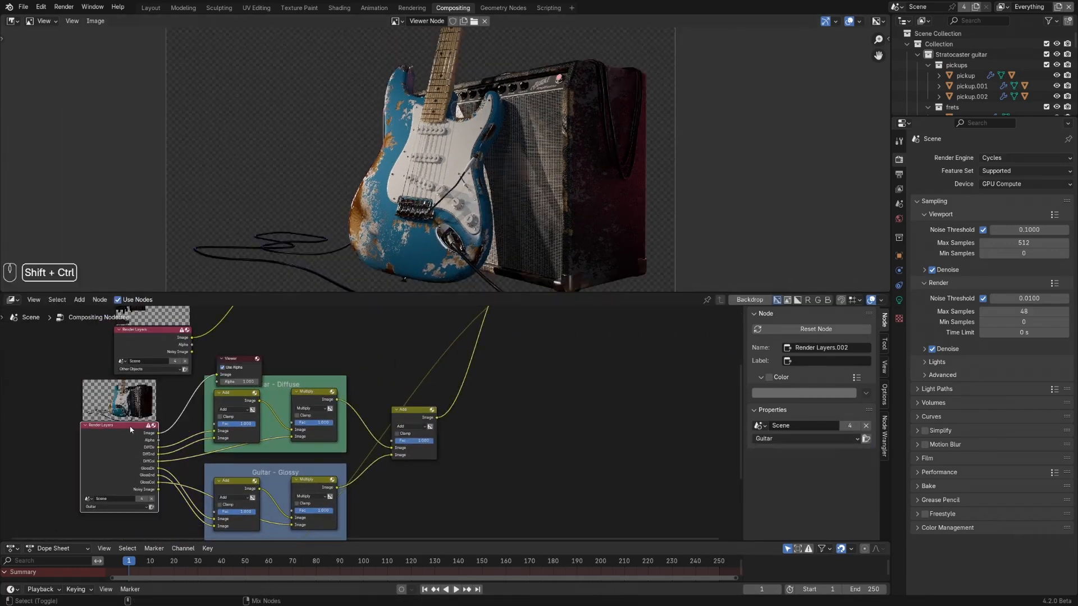
left_click(130, 430, "ctrl+shift")
left_click(130, 429, "ctrl+shift")
left_click(130, 429, "ctrl+shift")
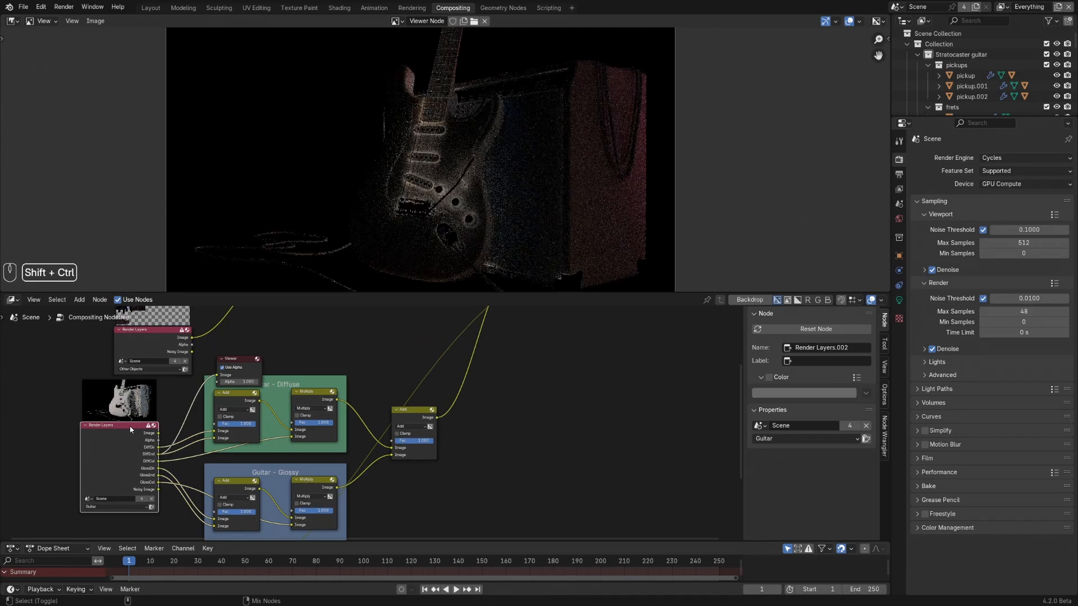
left_click(130, 430, "ctrl+shift")
left_click(130, 429, "ctrl+shift")
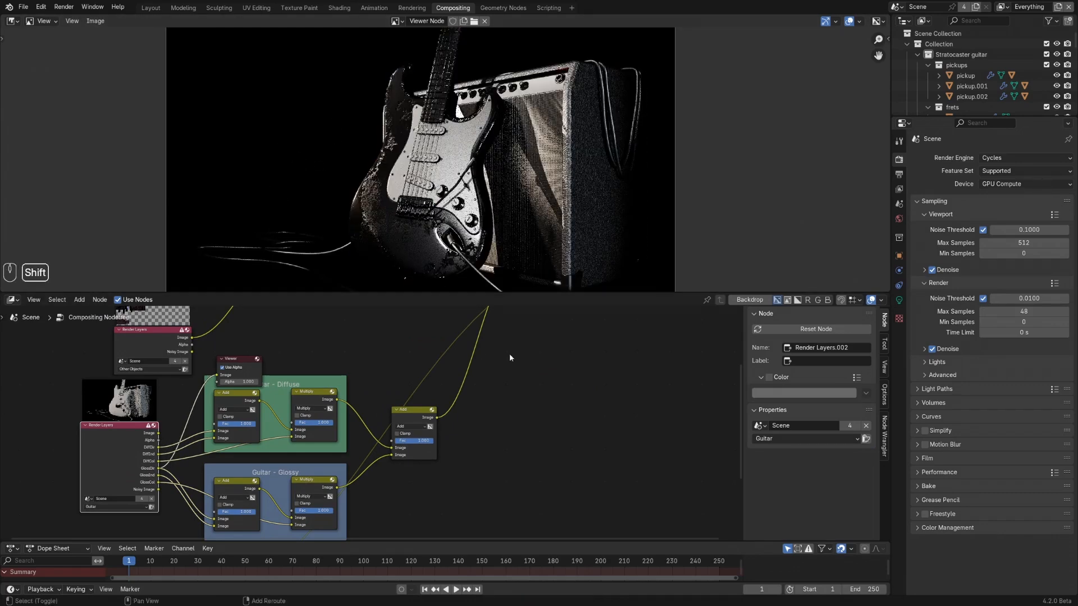
- Preview the Guitar render layer's Alpha pass in the Viewer and examine the mask
middle_click_drag(551, 363, 521, 467, "shift")
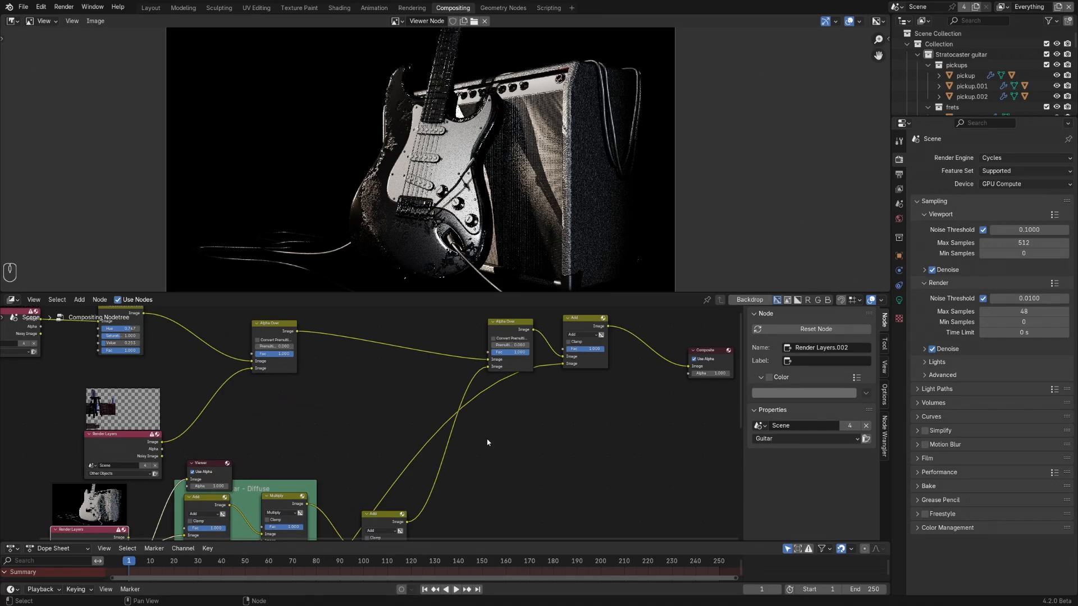
middle_click_drag(178, 388, 220, 416, "shift")
scroll(216, 423, "up", 4)
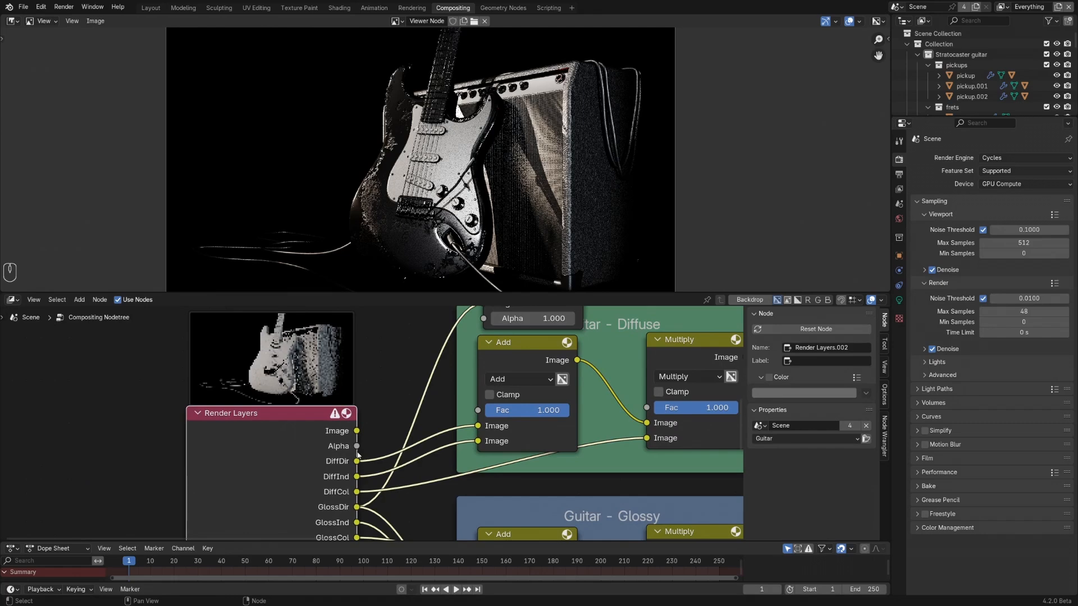
left_click(298, 418, "ctrl+shift")
left_click(298, 418, "ctrl+shift")
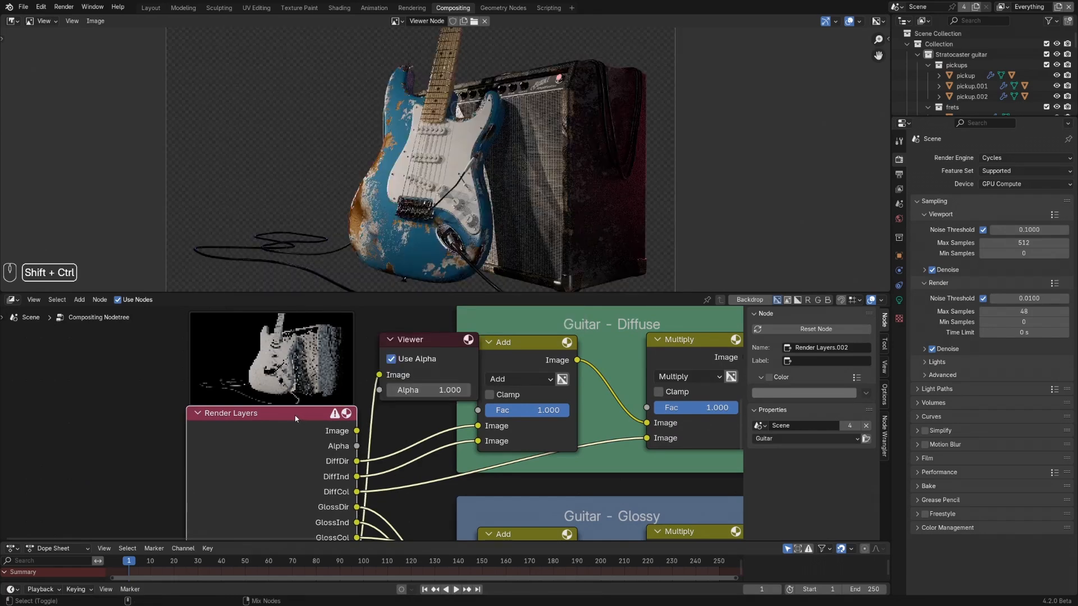
left_click(298, 418, "ctrl+shift")
scroll(403, 181, "up", 2)
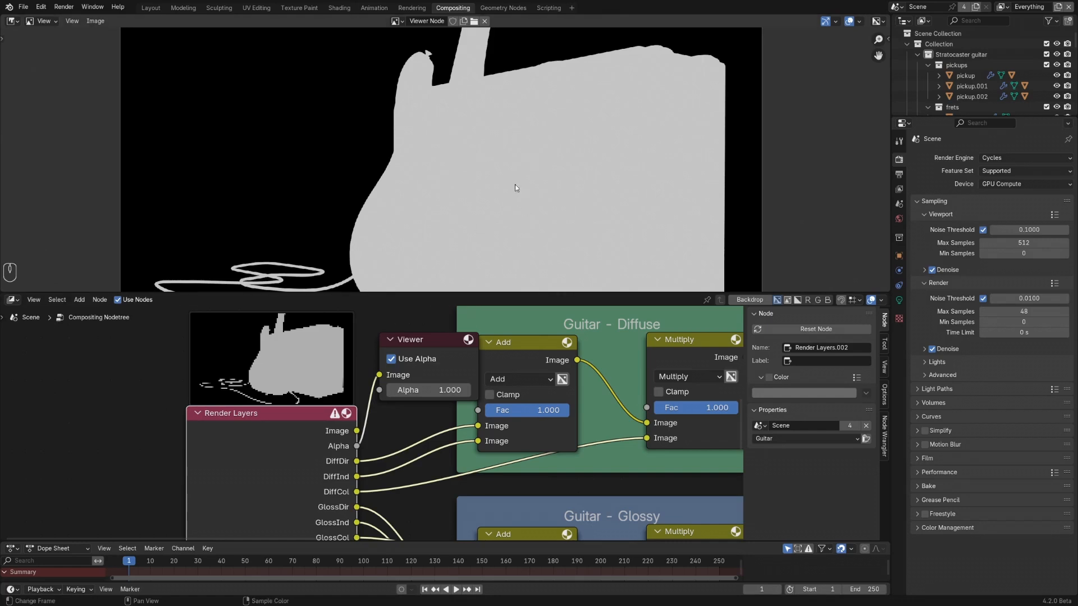
- Connect the Guitar layer's Alpha output to the second Alpha Over node's Fac and preview that node in the Viewer
scroll(416, 455, "down", 5)
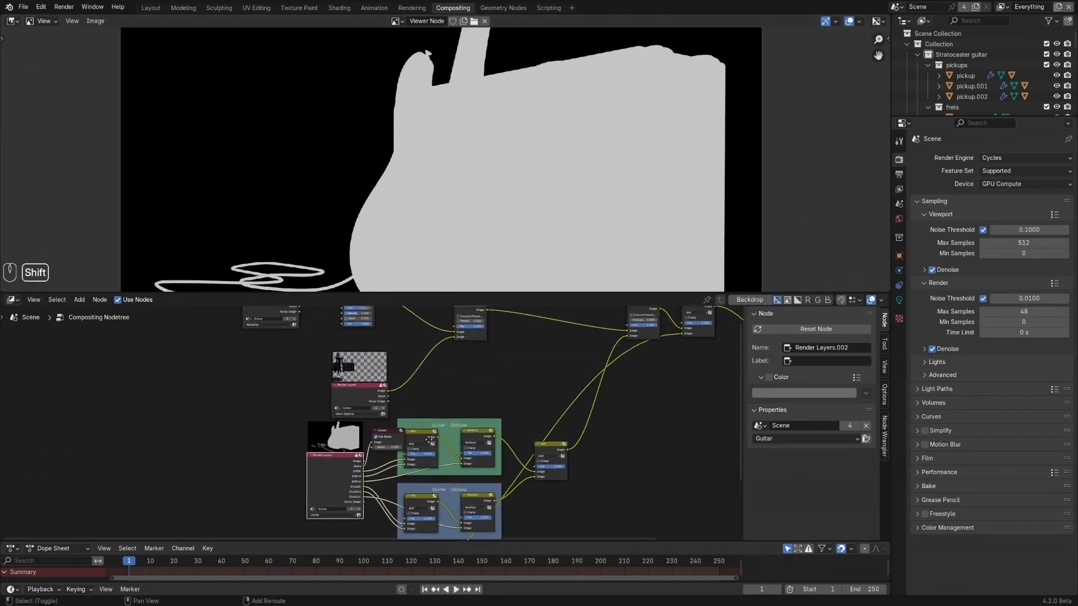
middle_click_drag(413, 449, 340, 469, "shift")
scroll(298, 488, "up", 2)
left_click_drag(298, 488, 628, 394)
middle_click_drag(584, 370, 479, 374, "shift")
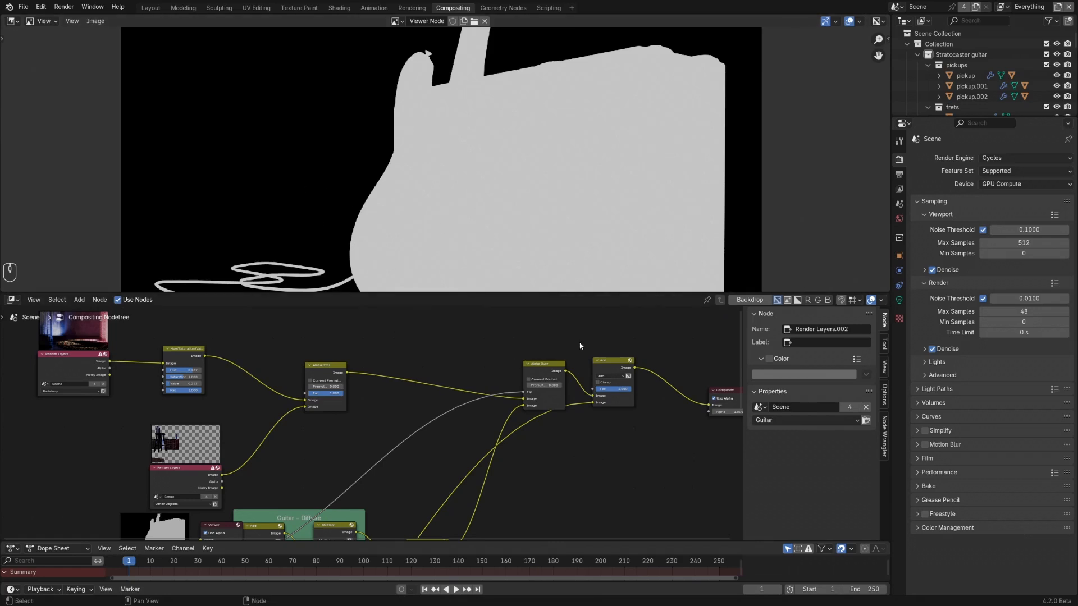
scroll(572, 349, "up", 1)
middle_click_drag(571, 349, 473, 357)
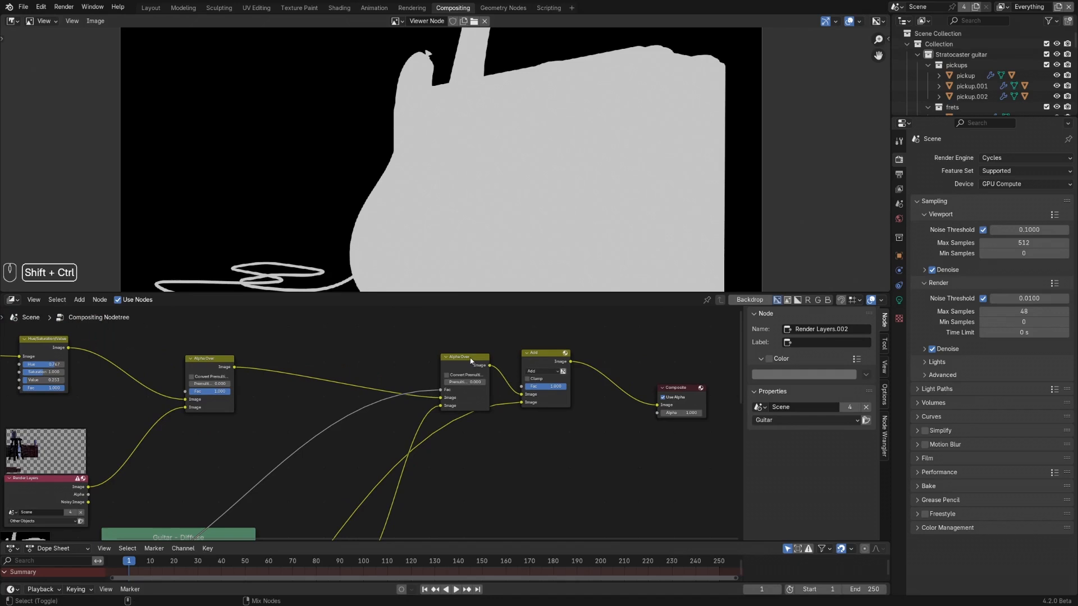
left_click(471, 361, "ctrl+shift")
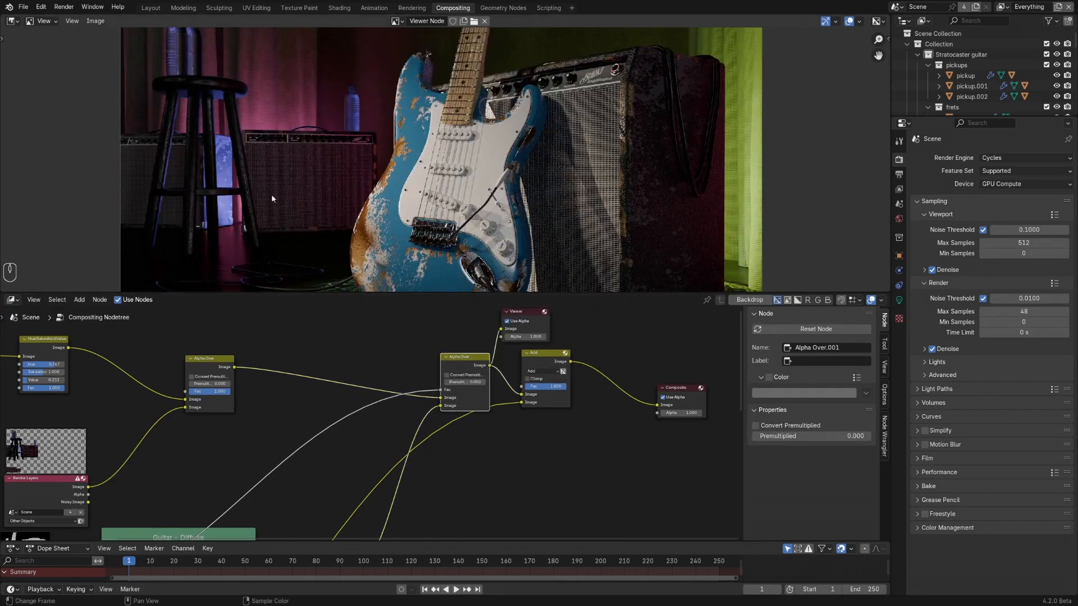
middle_click_drag(520, 153, 458, 218, "ctrl")
scroll(314, 426, "down", 3)
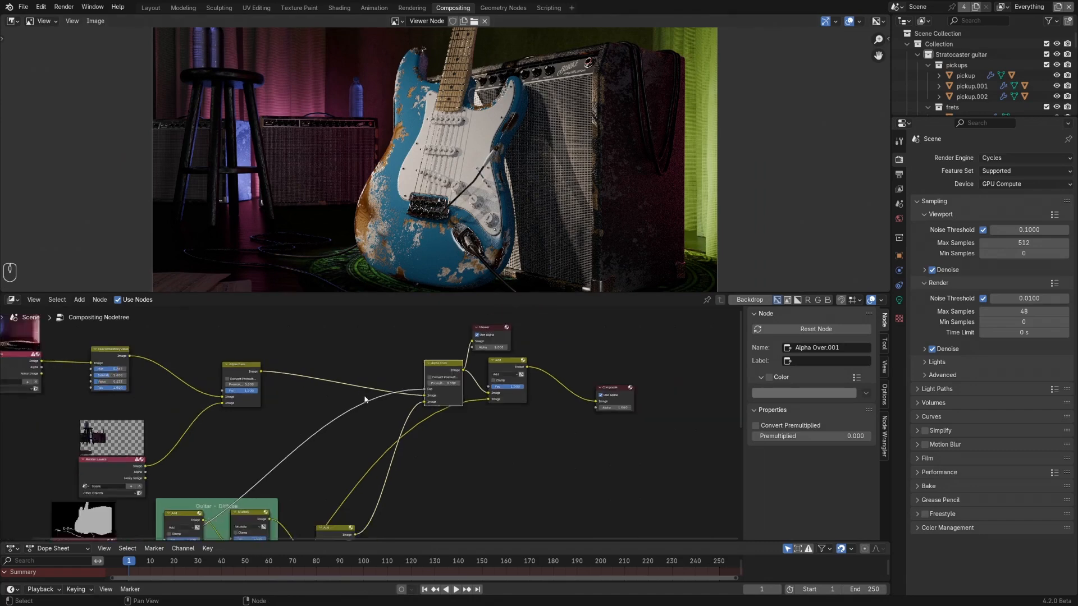
- Move the Guitar Render Layers node farther away from the diffuse and glossy frames to make room between them
middle_click_drag(292, 430, 374, 384, "shift")
scroll(267, 452, "up", 3)
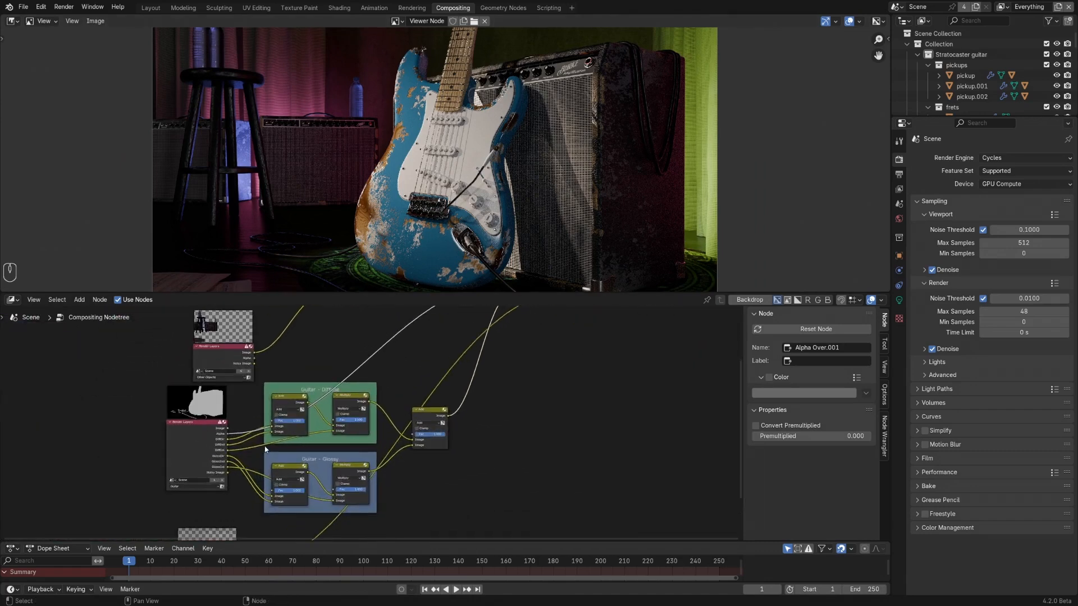
middle_click_drag(264, 450, 370, 441)
scroll(330, 415, "up", 4)
left_click_drag(303, 416, 166, 422)
scroll(241, 462, "up", 2)
middle_click_drag(254, 462, 135, 463, "shift")
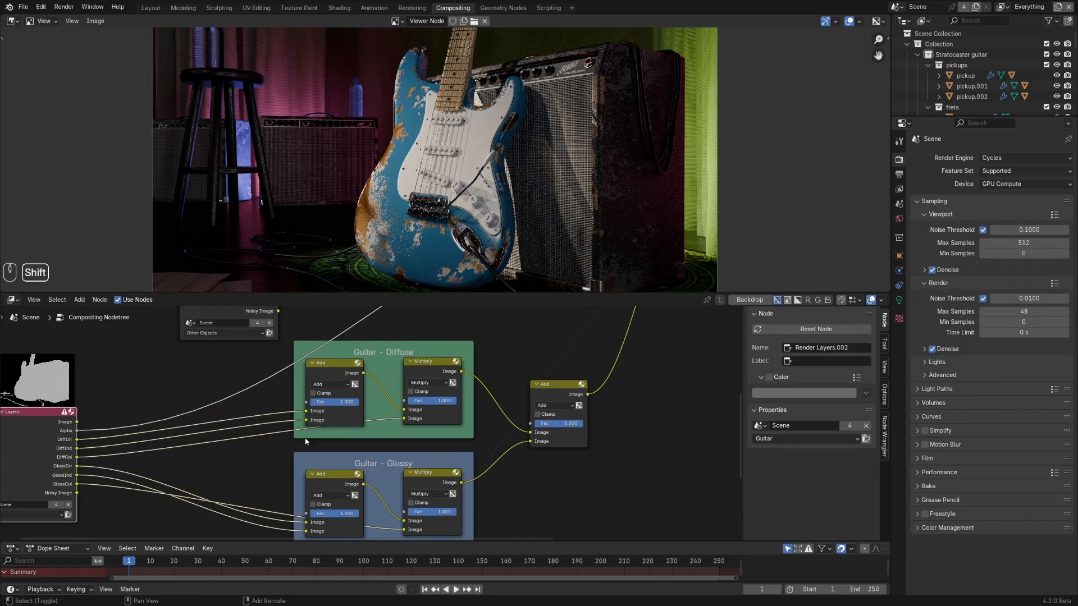
- Test the glossy strength by setting the combining Add node's Fac to 2 and 0.3, and restore it to 1
left_click(553, 392)
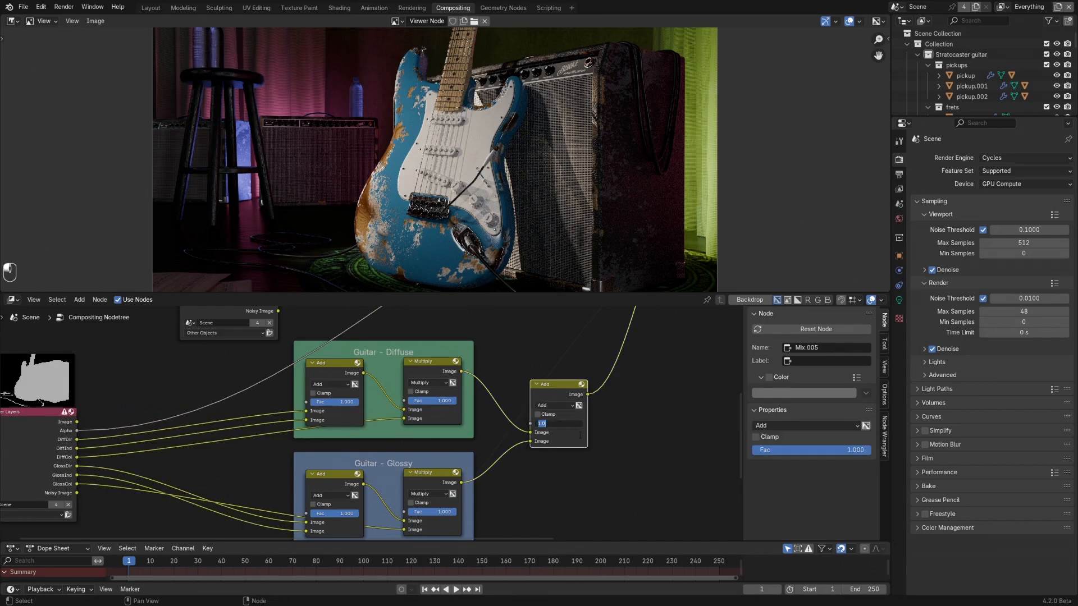
type("2")
key("Return")
scroll(577, 432, "up", 3)
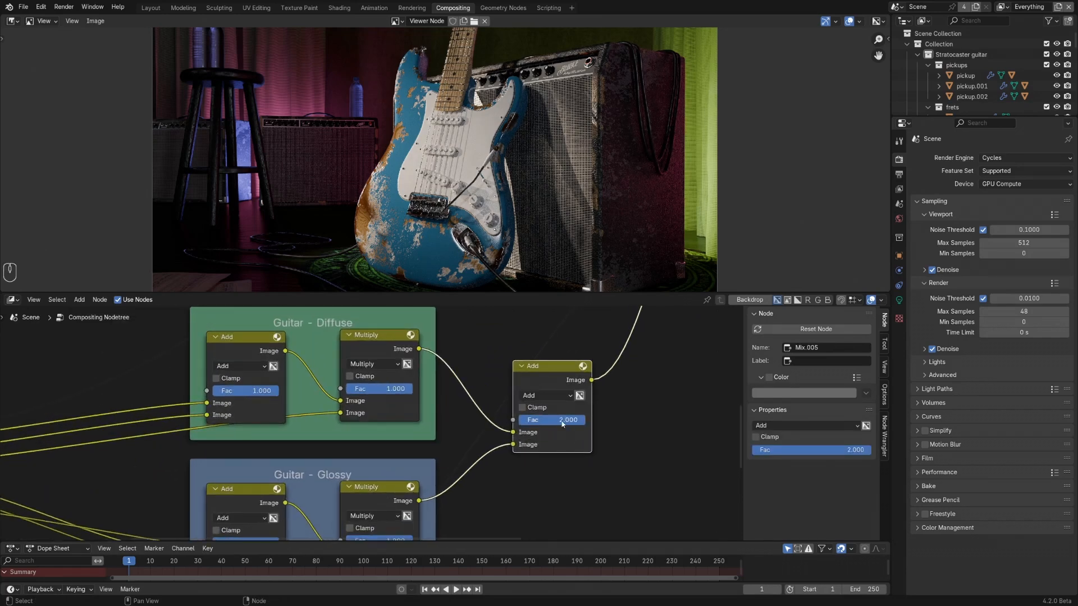
double_click(544, 424)
key("Return")
double_click(552, 422)
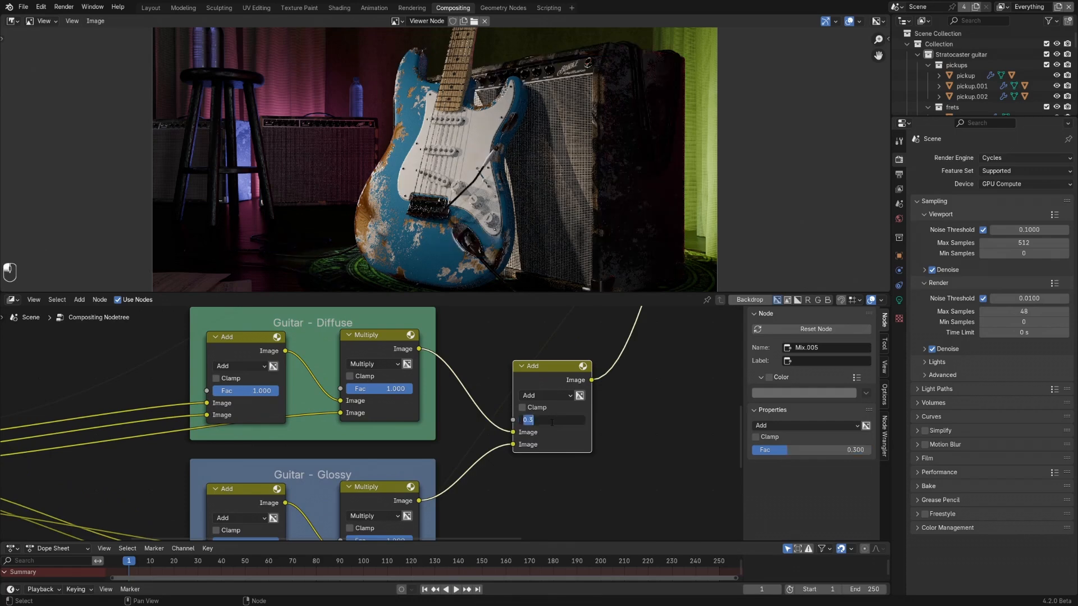
type("1")
key("Return")
- Insert a Hue Correct node on the Guitar layer's DiffCol link and preview it in the Viewer
scroll(275, 415, "down", 3)
middle_click_drag(277, 417, 465, 407, "shift")
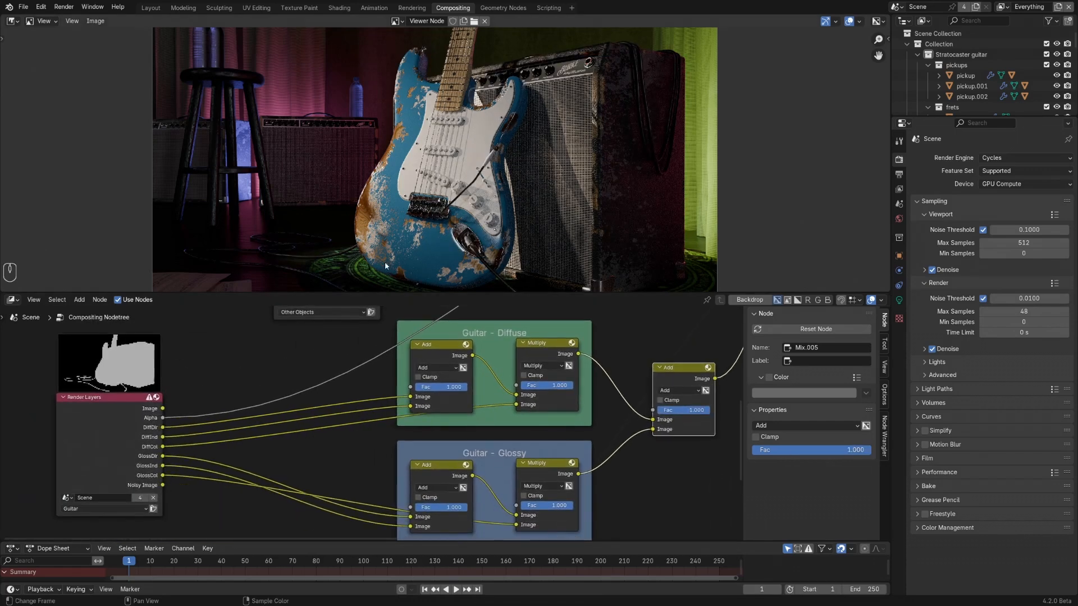
middle_click_drag(196, 438, 224, 431, "shift")
scroll(247, 412, "up", 2)
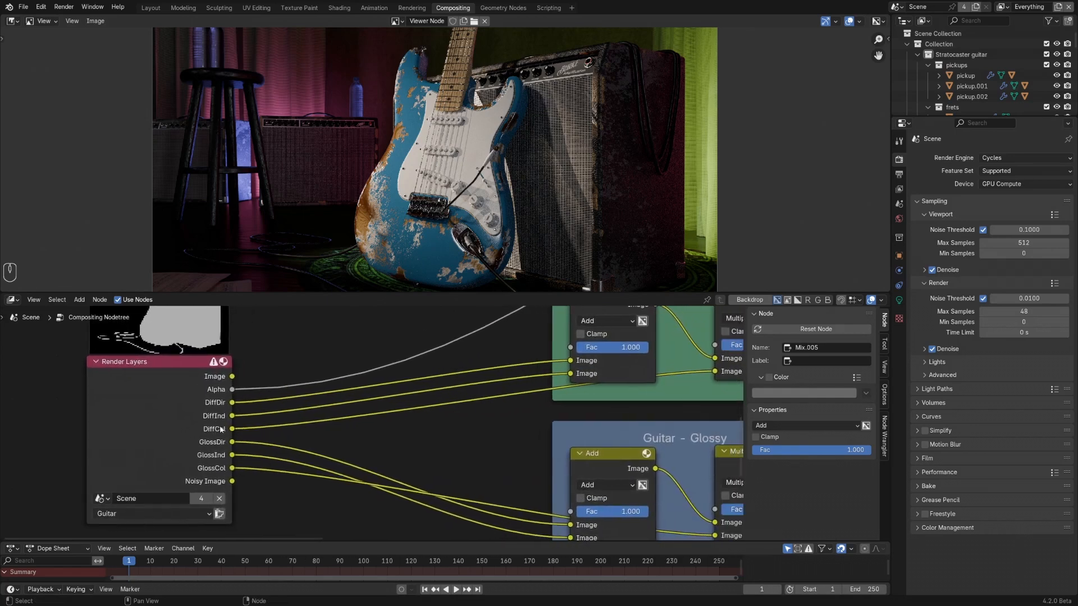
scroll(216, 436, "down", 2)
left_click(216, 436)
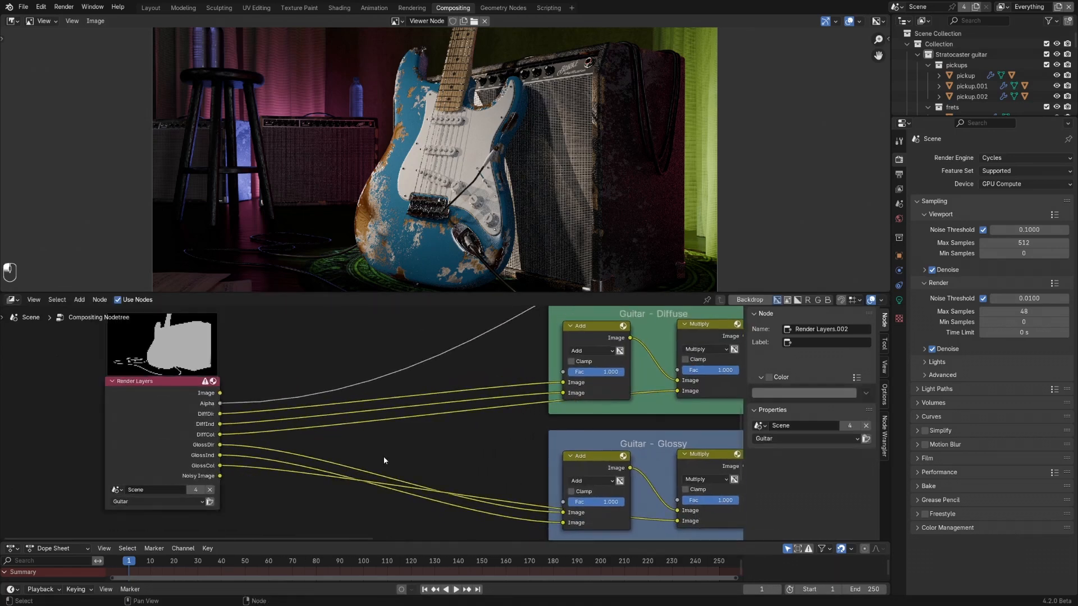
key("shift+a")
mouse_move(384, 457)
mouse_move(444, 458)
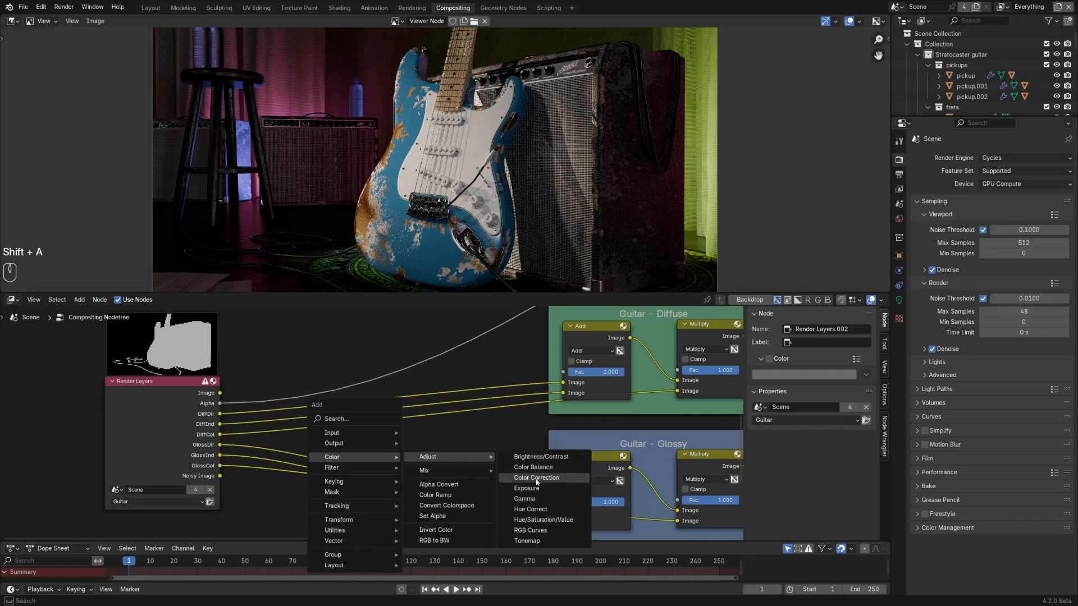
left_click(539, 512)
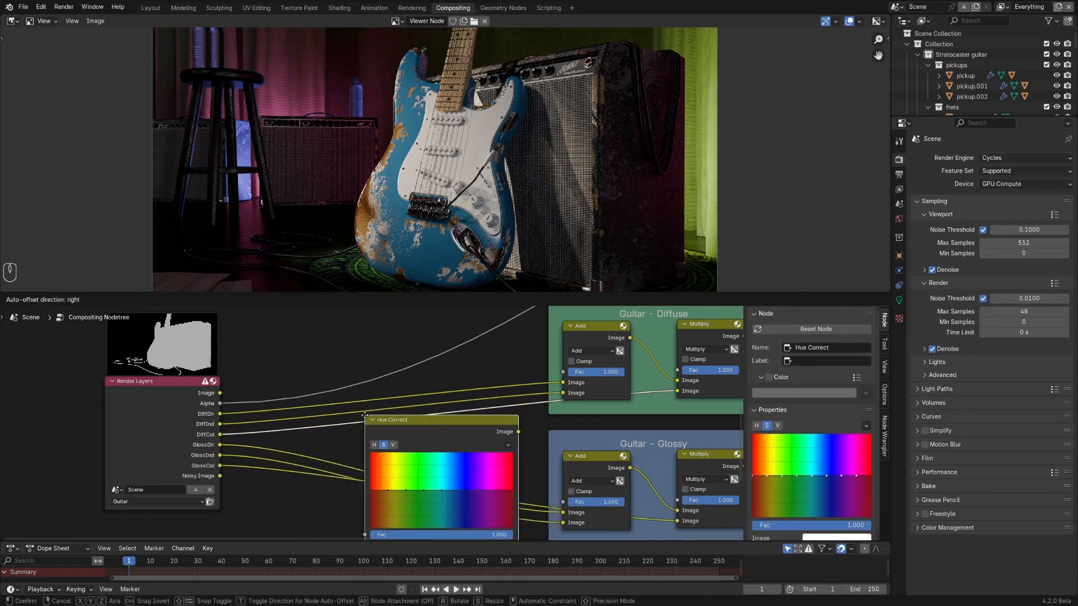
left_click(430, 423)
left_click_drag(430, 424, 386, 349)
scroll(389, 386, "up", 2)
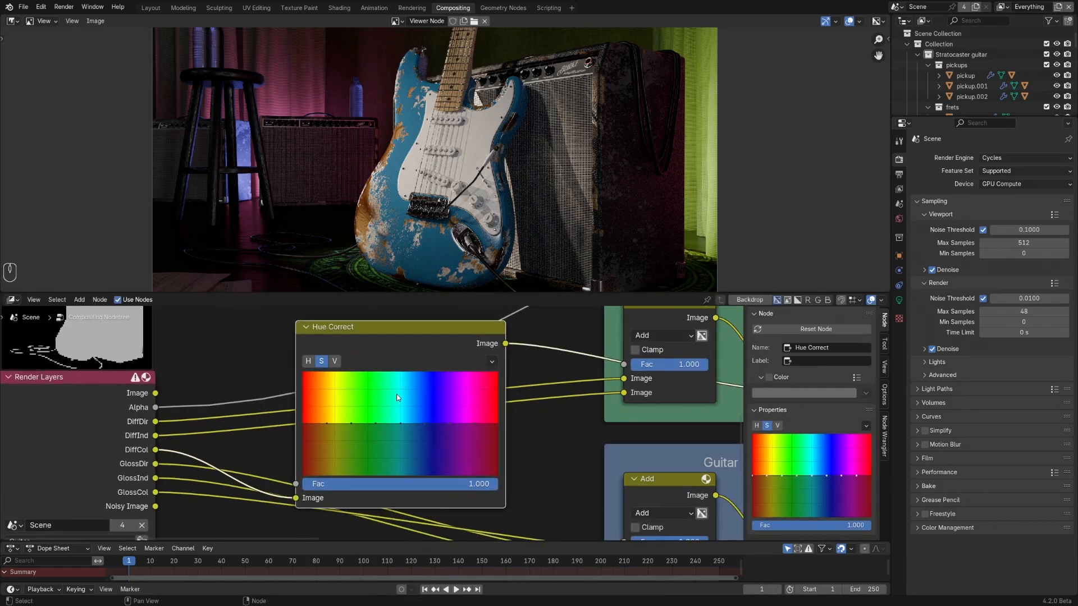
left_click(416, 338, "ctrl+shift")
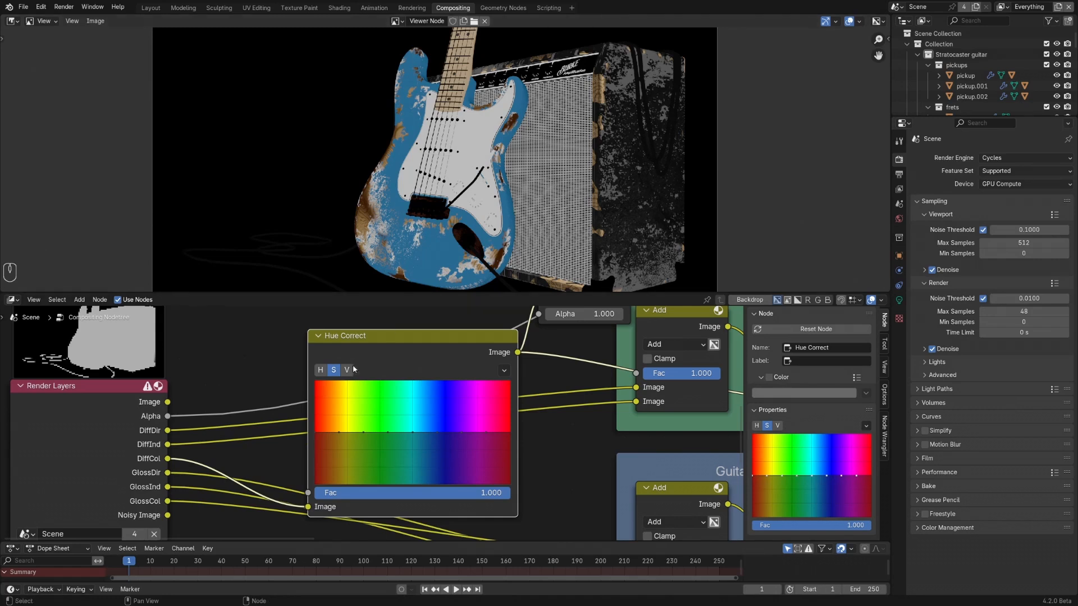
- On the Hue curve, raise the blue point to about 0.87 and the cyan point to 0.55, and preview the final Add node
scroll(424, 434, "up", 1)
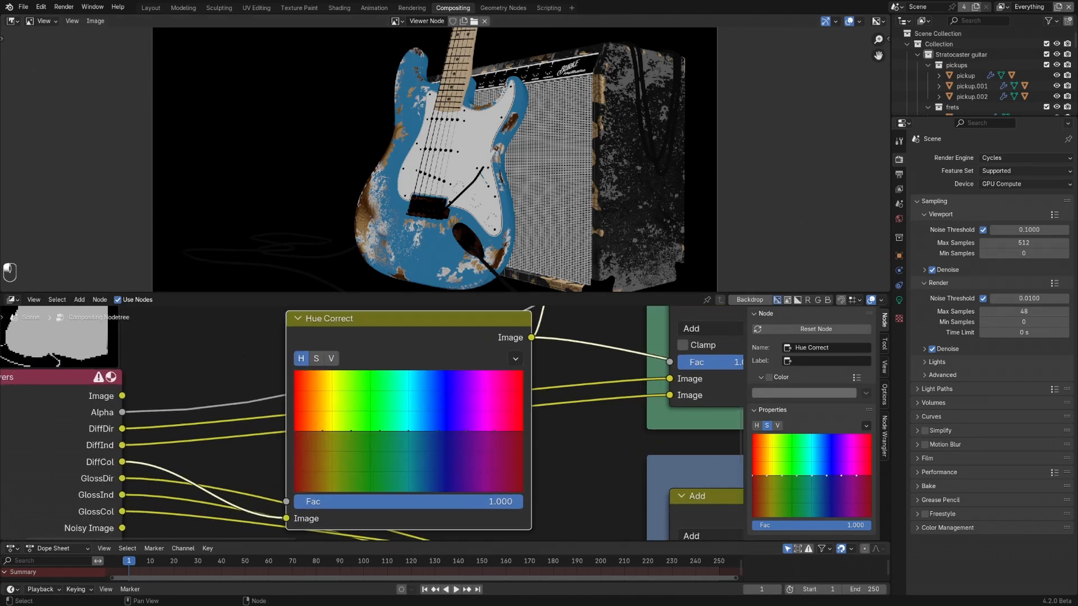
left_click_drag(437, 431, 438, 380)
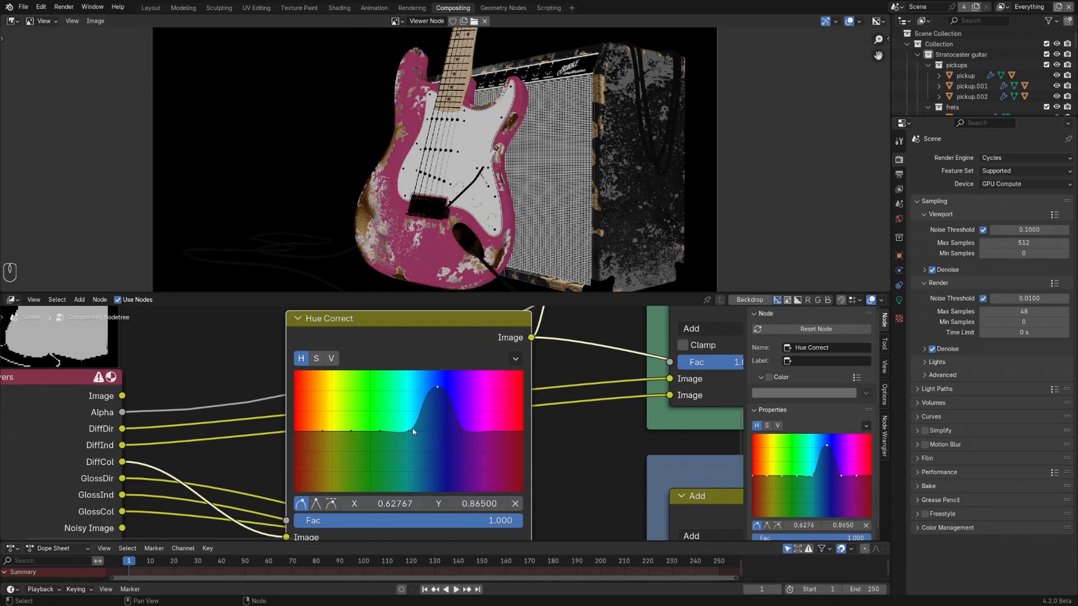
mouse_move(436, 388)
left_mouse_down()
mouse_move(438, 484)
mouse_move(436, 385)
left_mouse_up()
left_click_drag(413, 431, 410, 419)
scroll(436, 420, "down", 8)
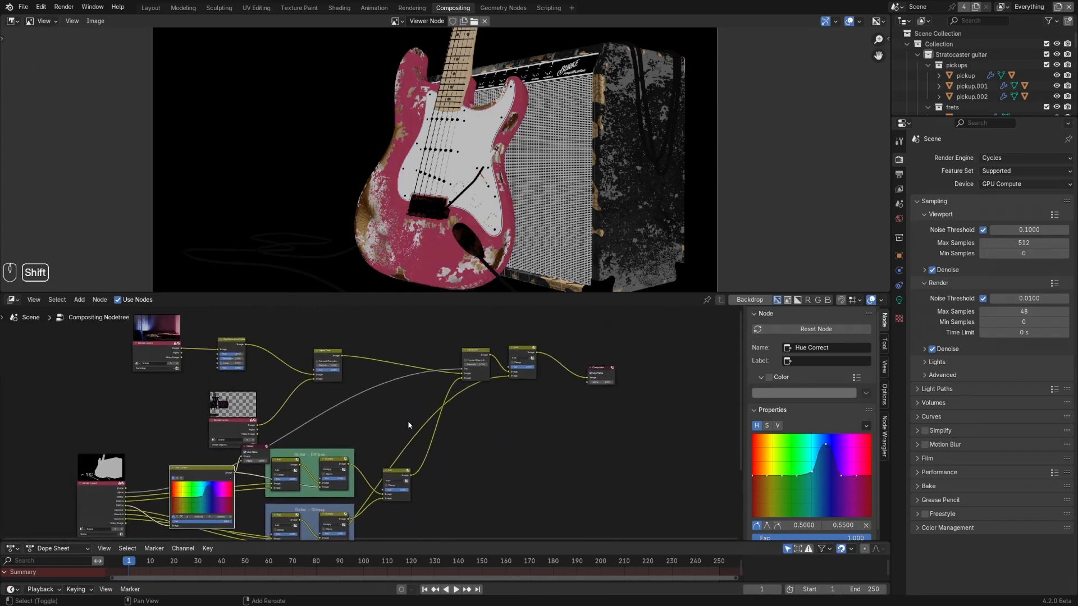
left_click(521, 365, "ctrl+shift")
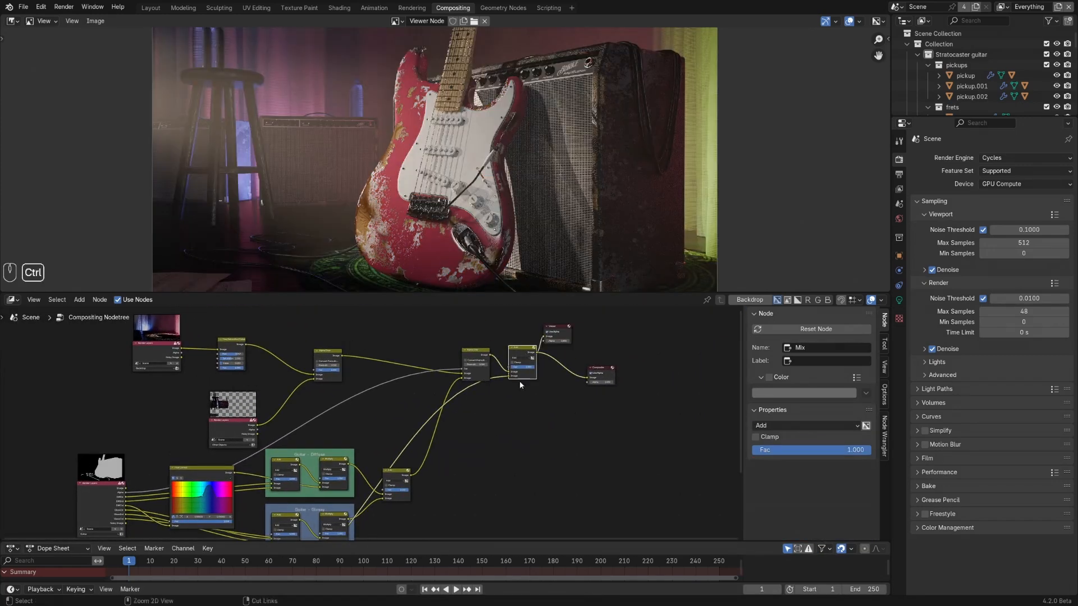